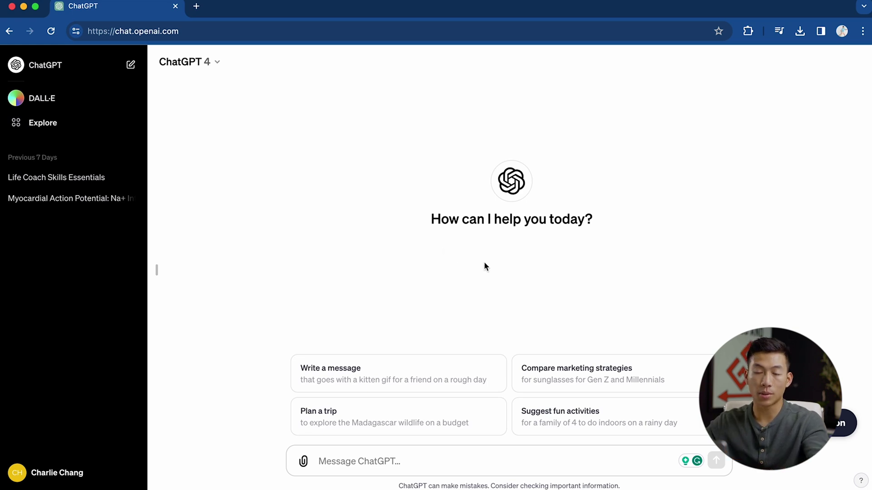
Step: Ask ChatGPT for name ideas for a military-themed old-school car blog
click(397, 462)
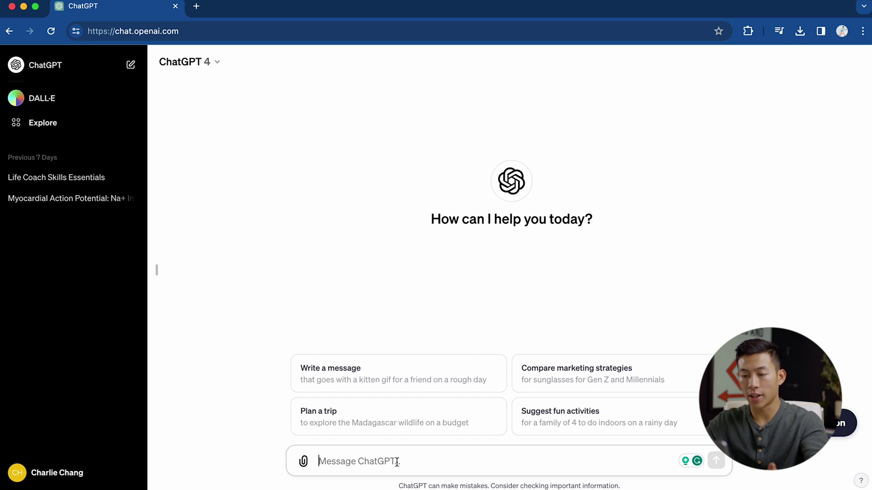
text(I'm creating a blog website about old-school cars. Can you give me some name ideas for my website? My name is Joey and I'm also in the military.)
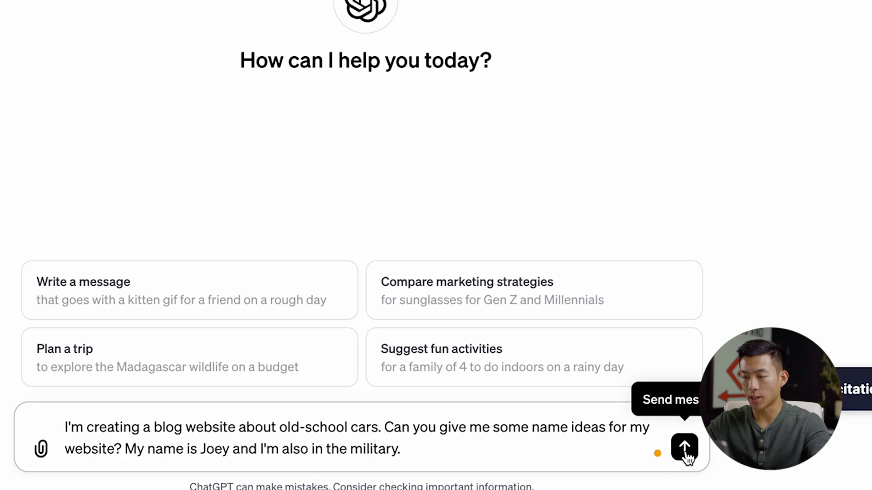
click(684, 448)
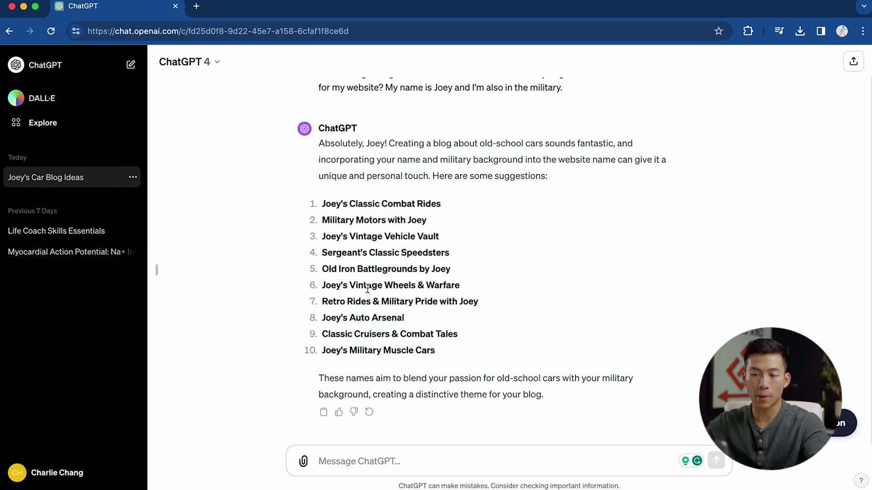
Step: Ask ChatGPT for 20 more blog name ideas
click(463, 455)
text(can you give me 20 more)
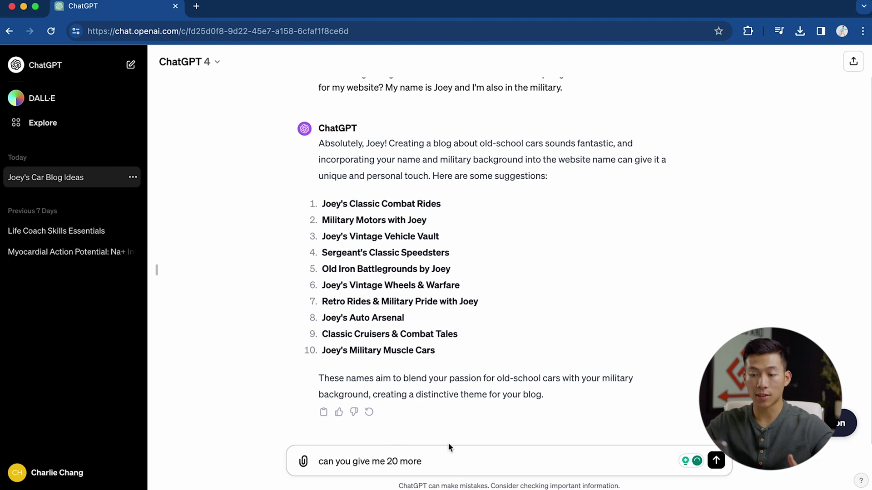
key(Return)
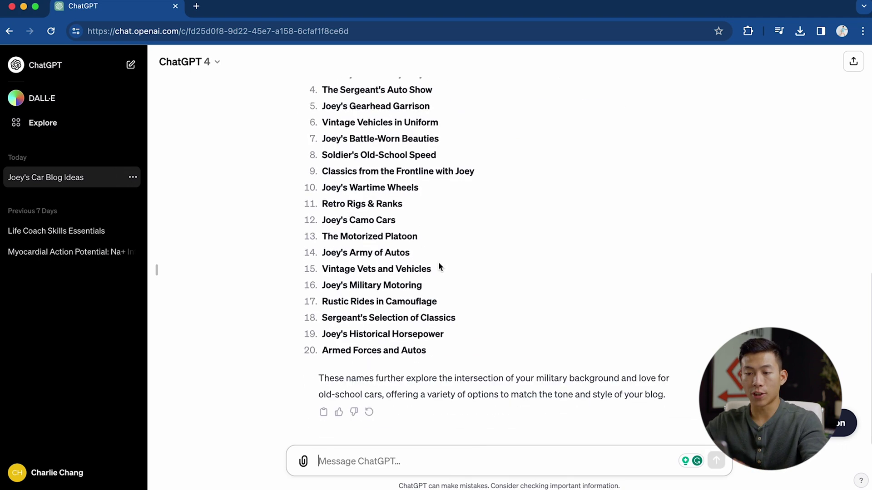
Step: Quote the 'Joey's Camo Cars' suggestion and ask for more names similar to it
drag(407, 222, 322, 222)
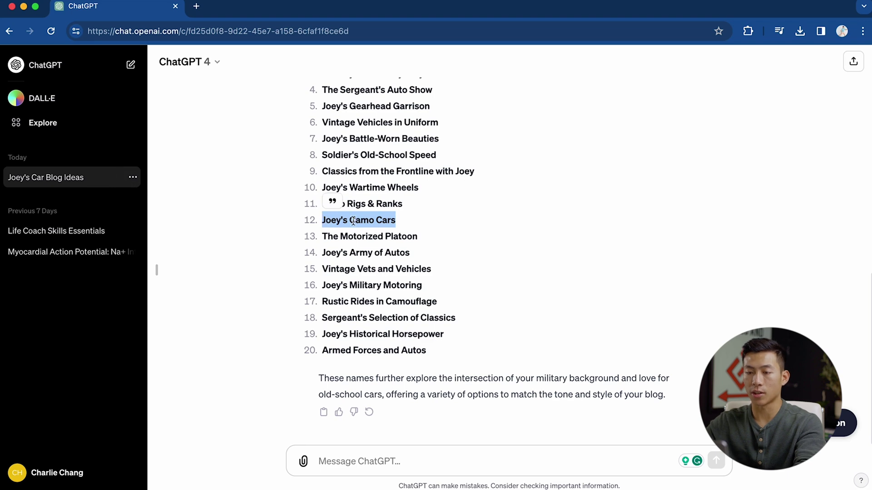
click(437, 461)
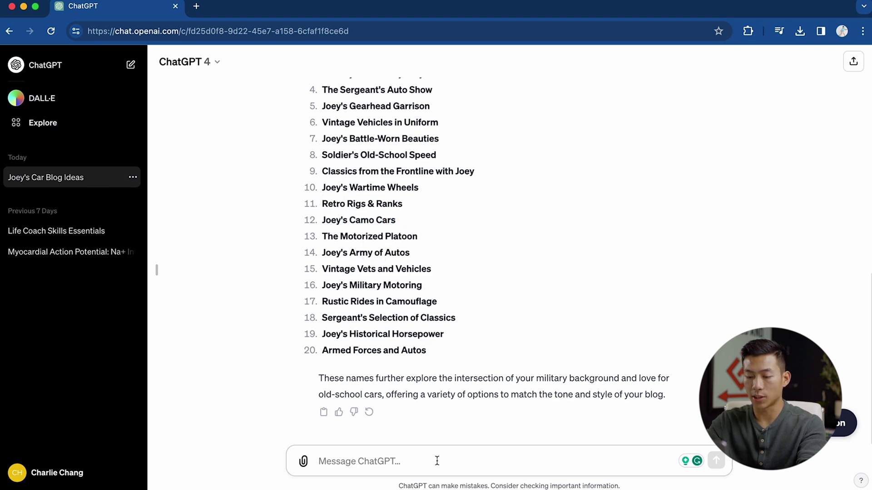
text(Can you give me some more that are similar to this? "Joey's Camo Cars")
key(Return)
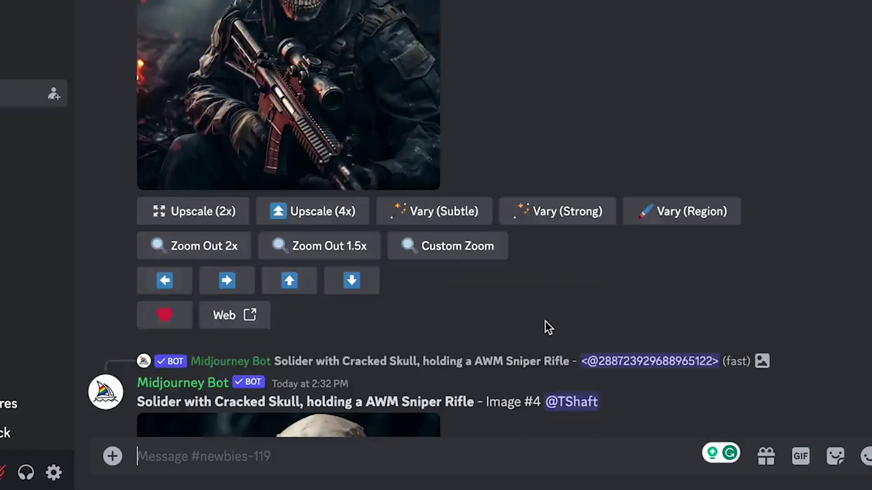
Step: Scroll through Midjourney's home page in the new tab
scroll(544, 321, down, 10)
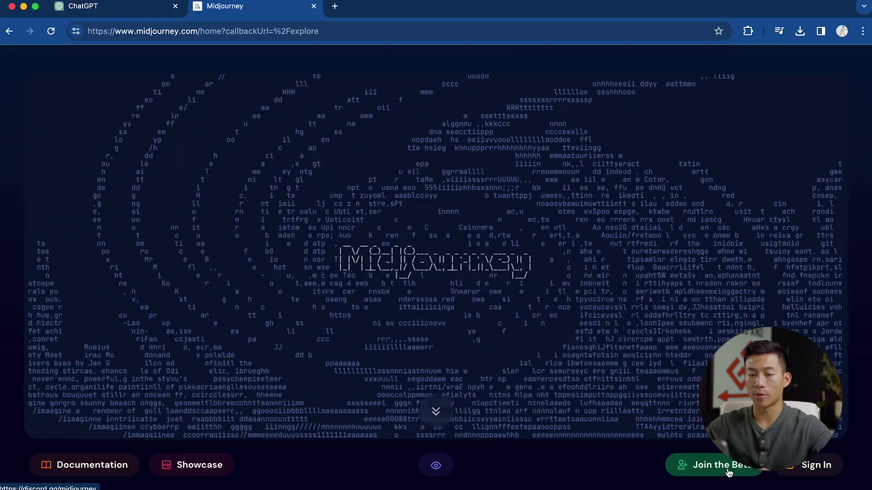
Step: Join the Midjourney Discord server through Join the Beta and accept the invite
click(627, 469)
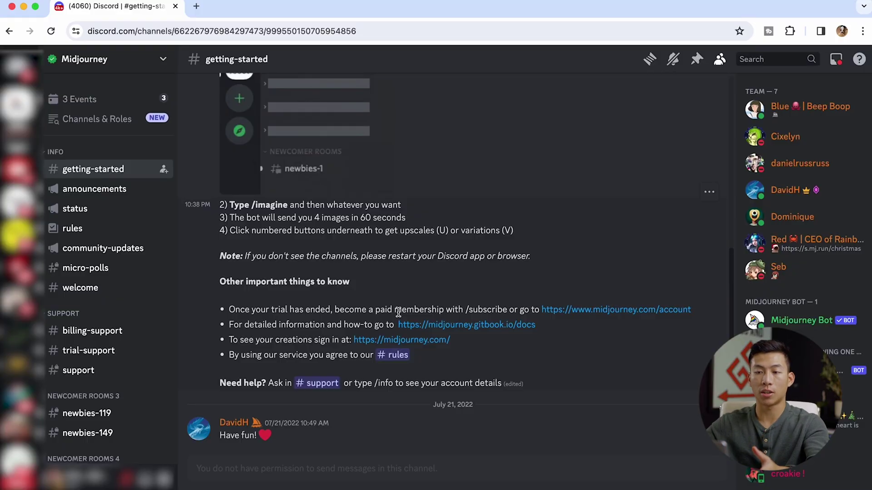
scroll(398, 312, up, 10)
scroll(411, 299, down, 8)
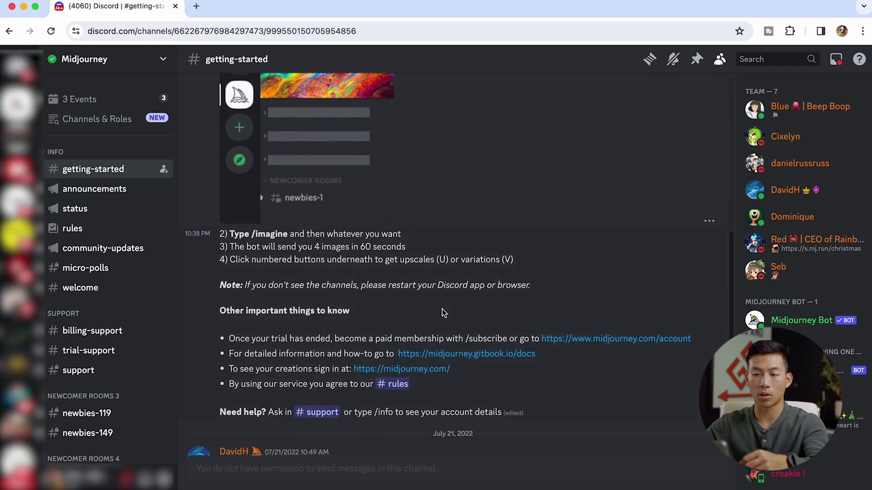
scroll(445, 311, down, 1)
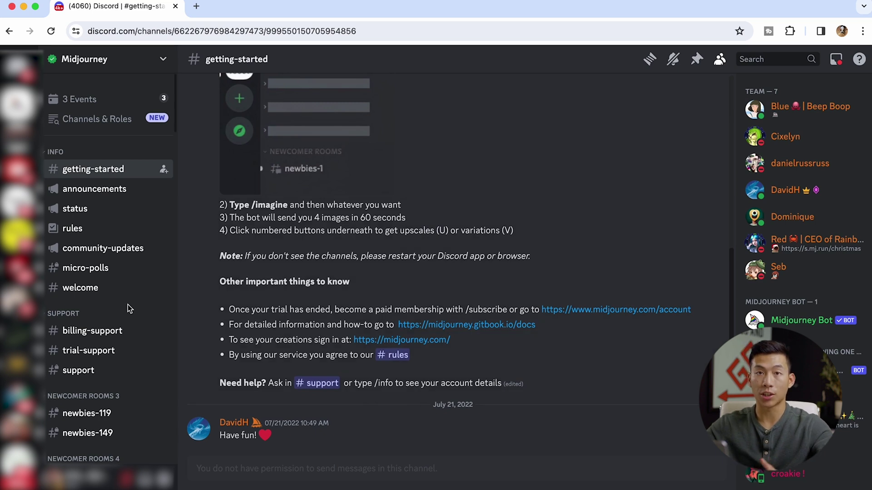
scroll(127, 309, down, 5)
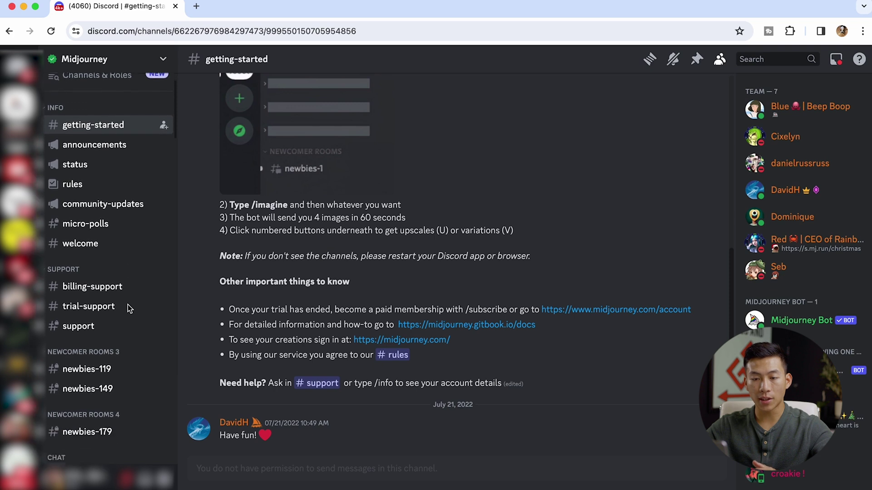
scroll(105, 362, down, 3)
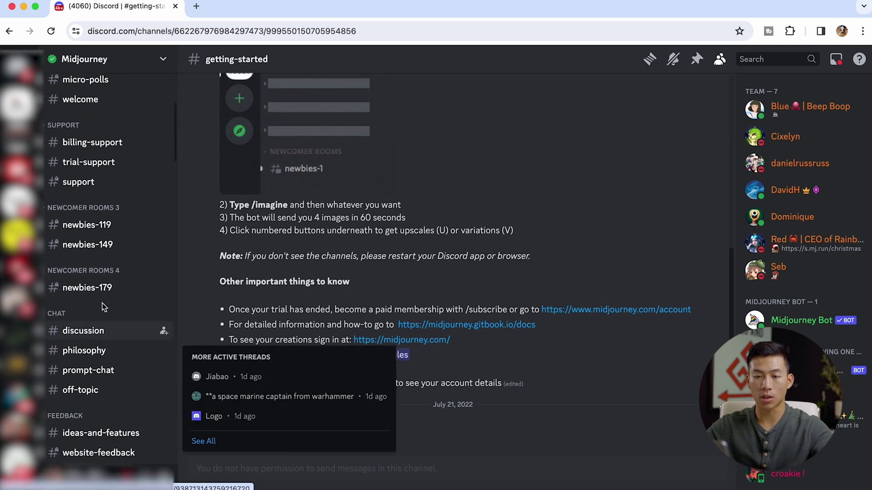
click(125, 228)
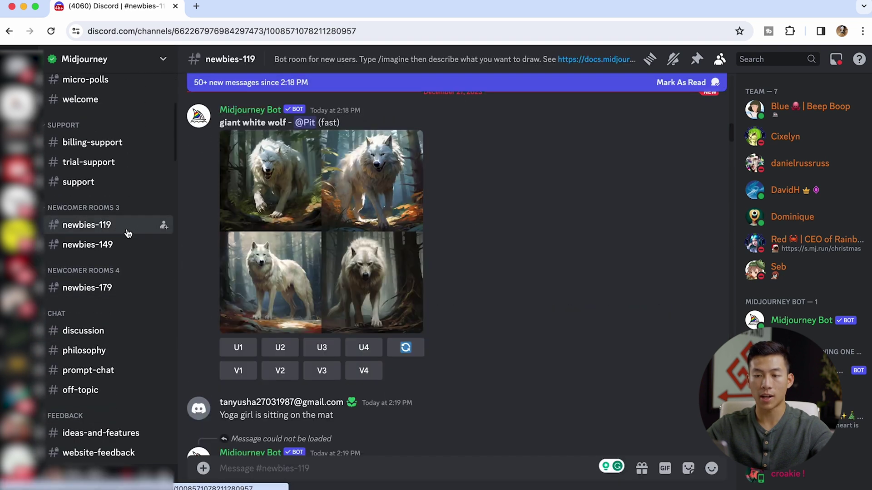
scroll(495, 381, down, 5)
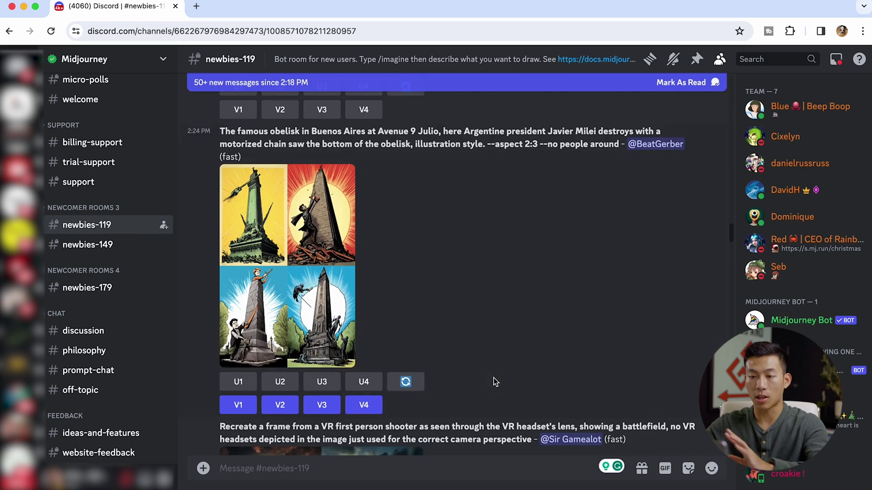
scroll(495, 382, down, 15)
scroll(494, 381, down, 15)
scroll(494, 380, down, 15)
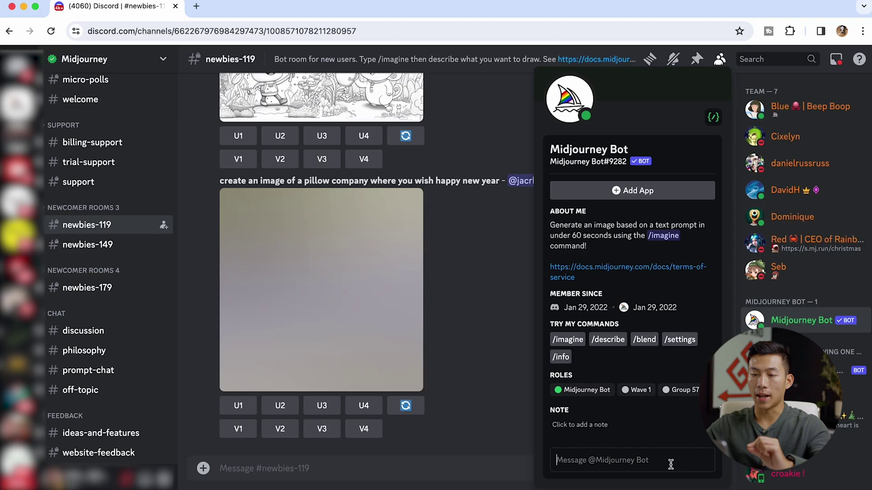
click(779, 258)
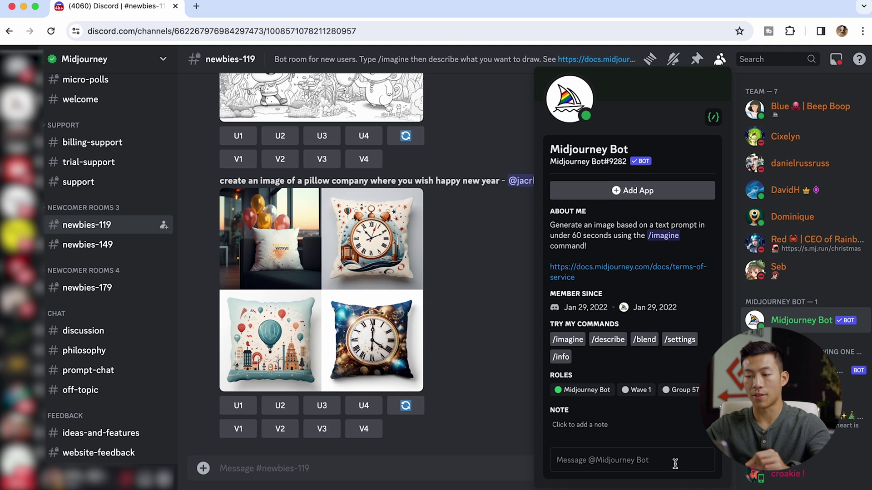
Step: Send '/imagine 67 chevelle' to the Midjourney Bot in a DM and preview the four results
key(Return)
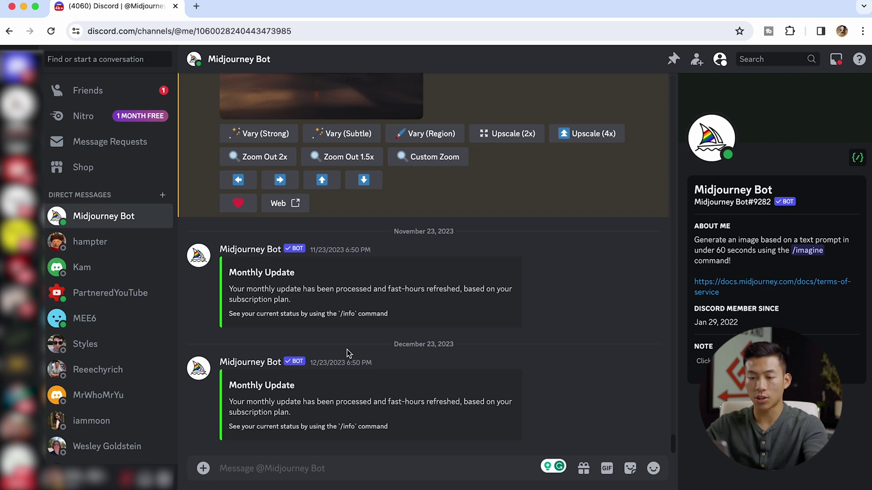
text(/im)
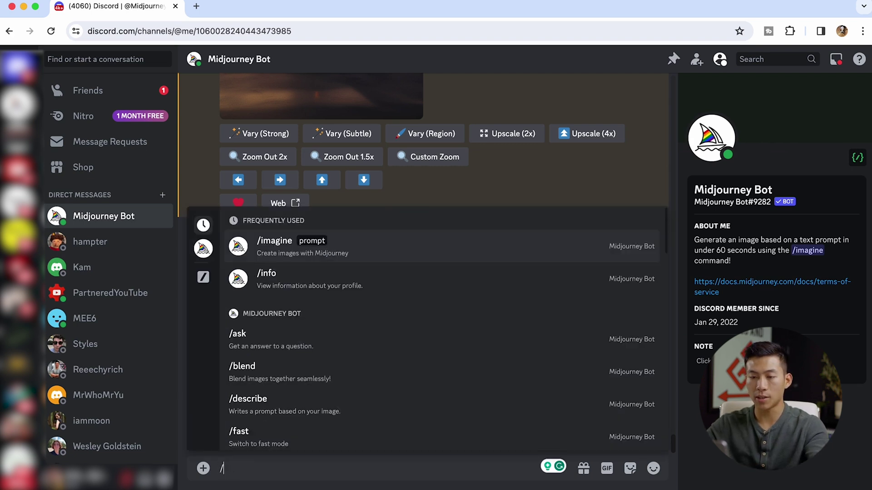
text(agine)
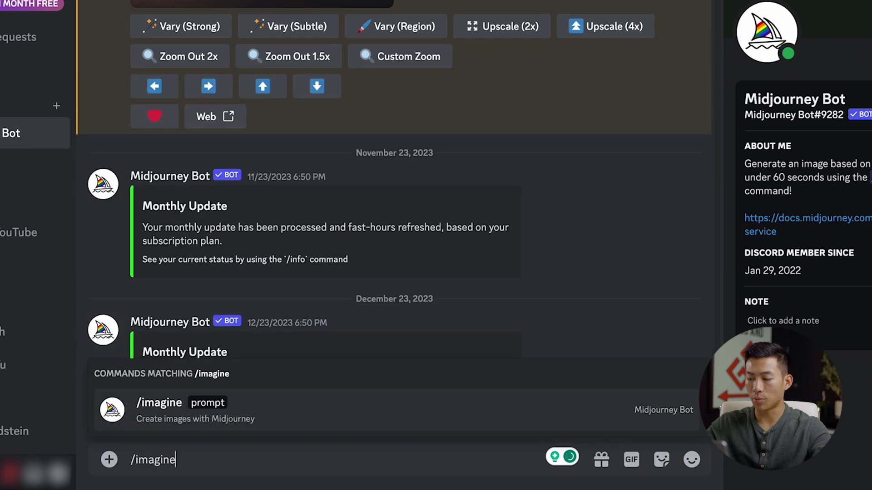
key(Return)
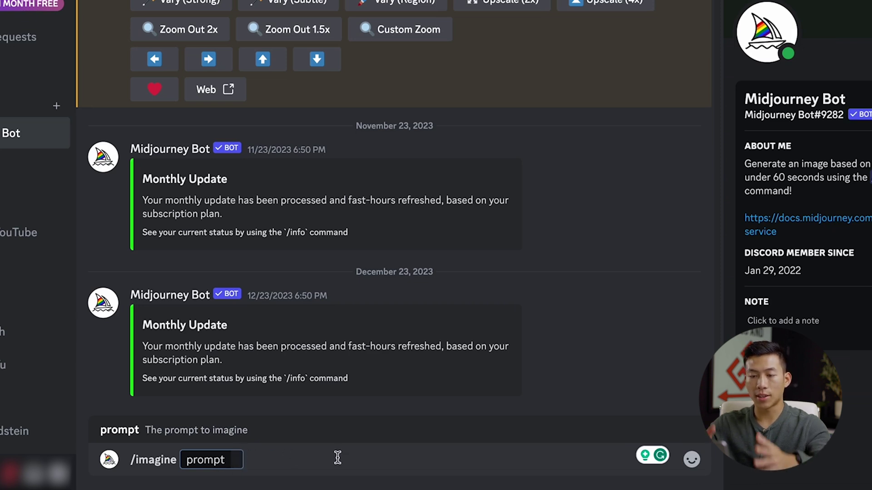
text(67)
text(velle)
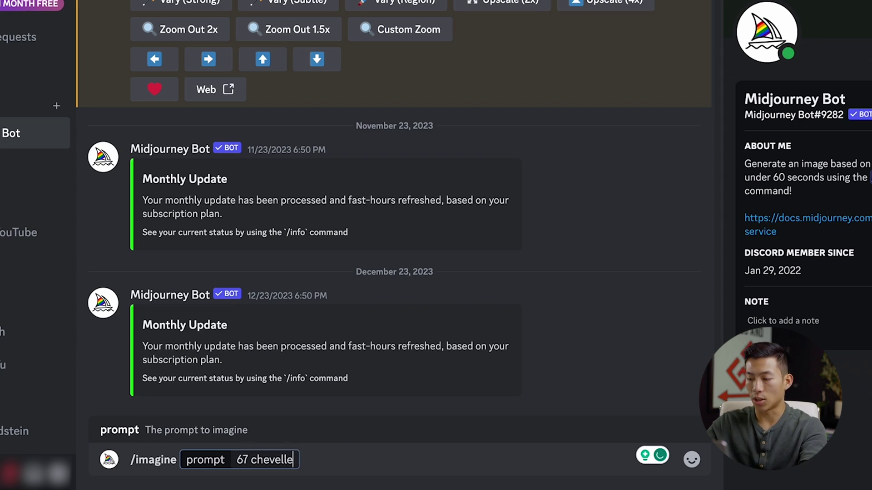
key(Return)
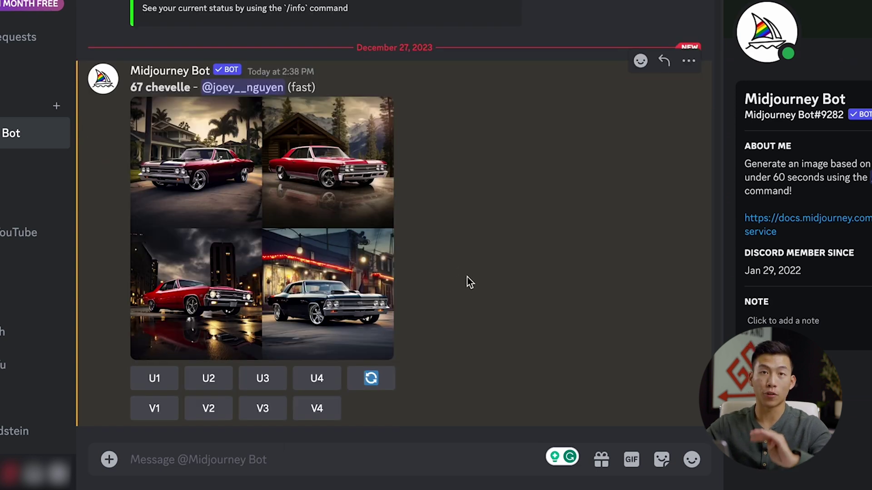
click(293, 191)
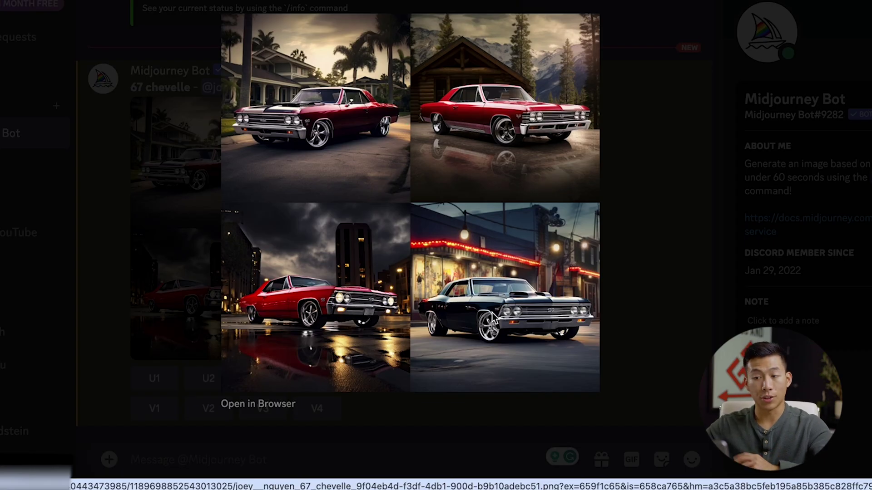
click(628, 283)
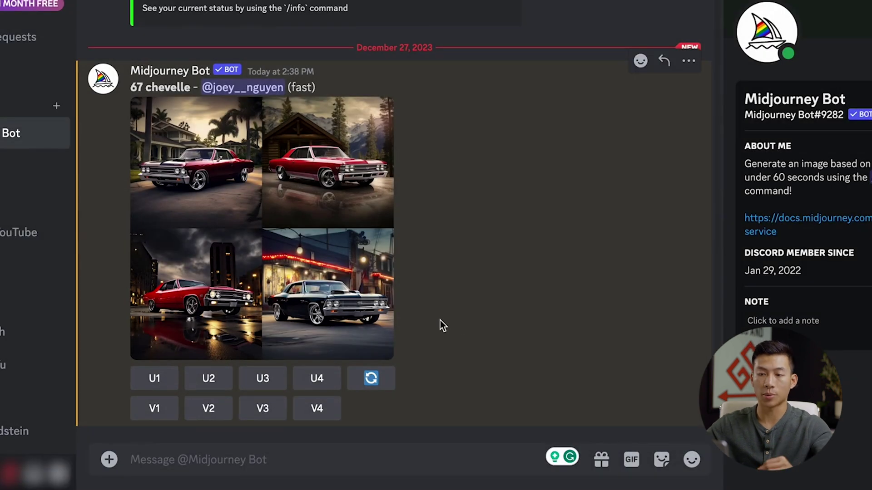
Step: Generate '67 chevelle, black, new york, skyscrapers in background, rain' and upscale result U4
text(/imagine)
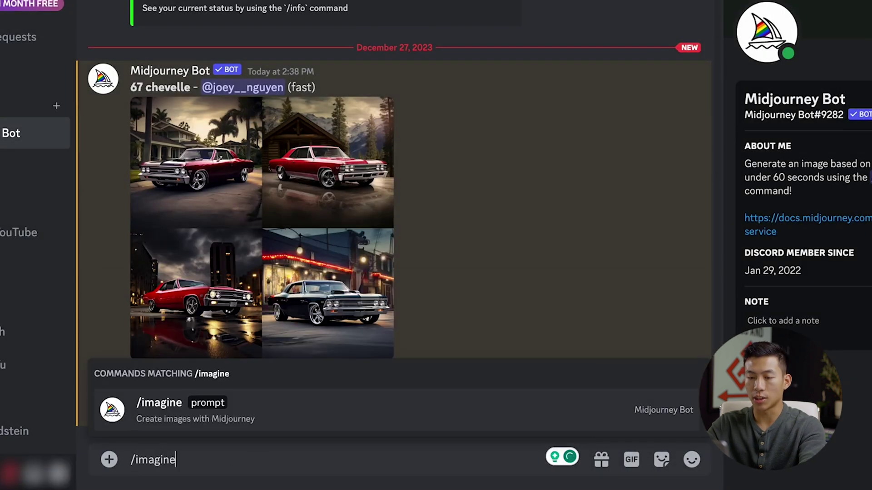
key(Tab)
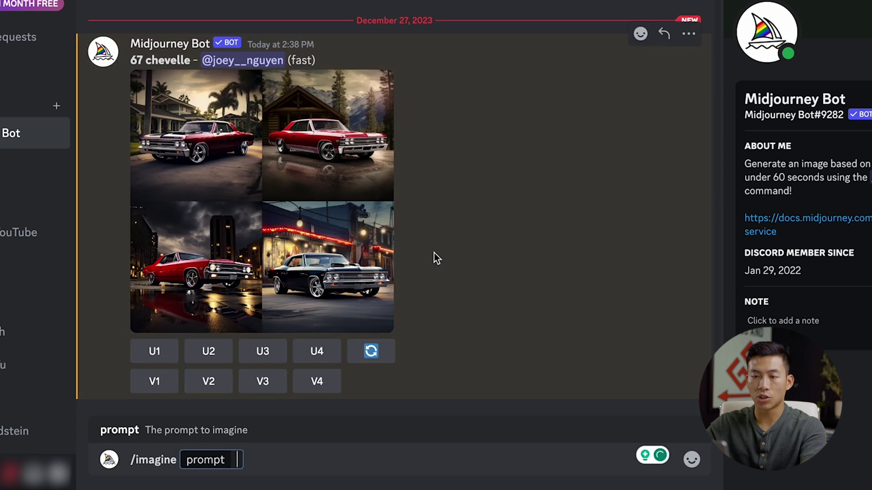
text(67 chevelle)
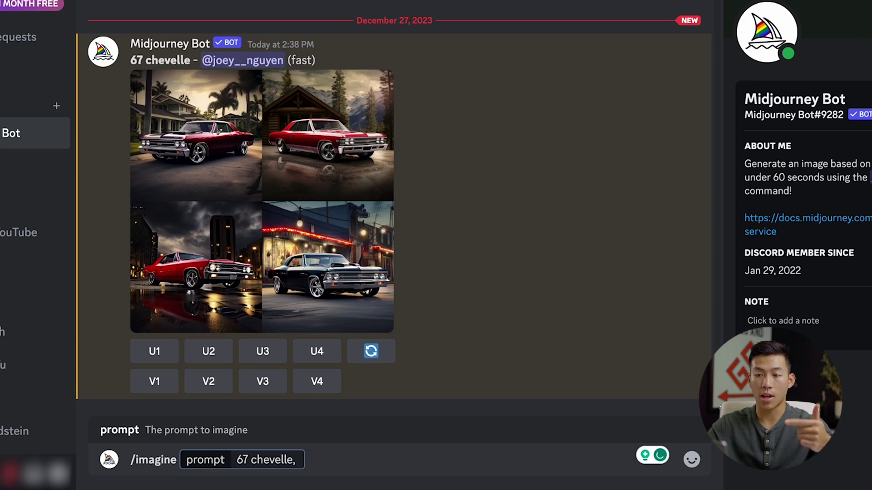
text(,)
text(black, new york, skyscrapers in background, rain)
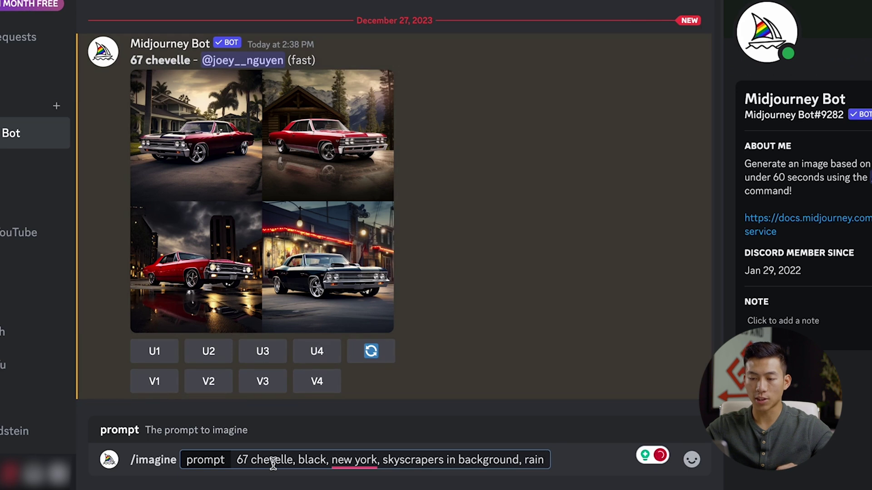
mouse_move(336, 461)
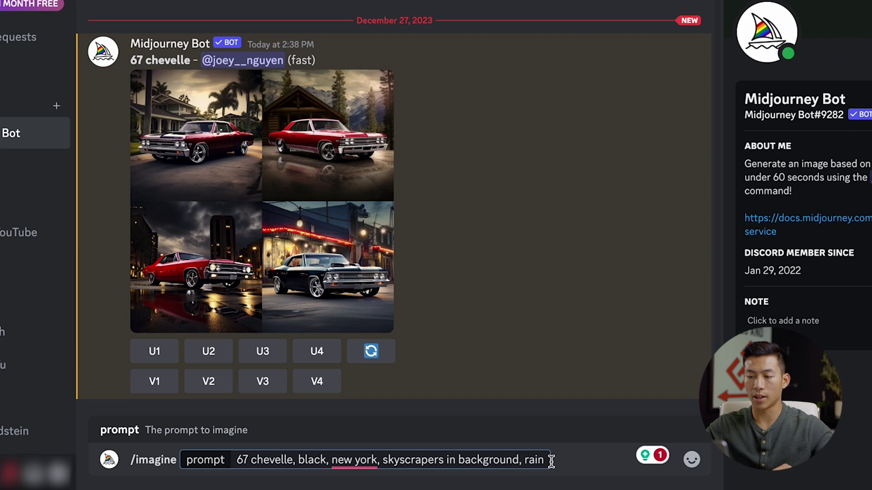
key(Return)
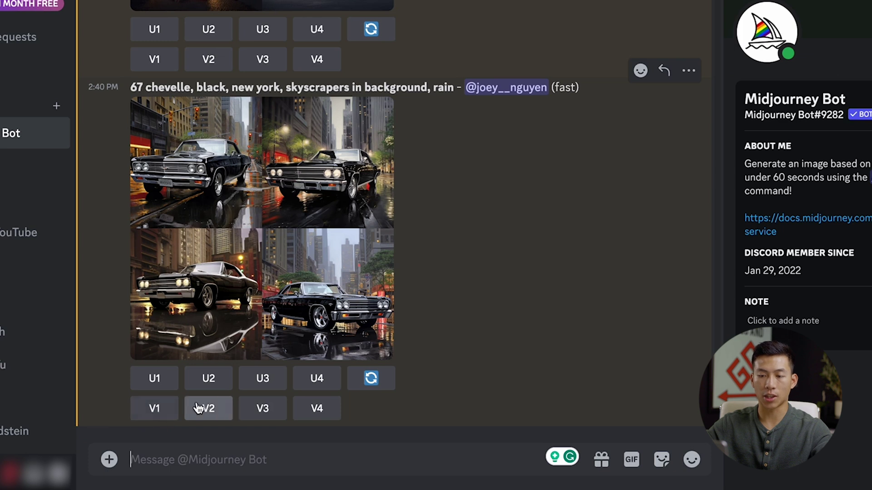
click(330, 385)
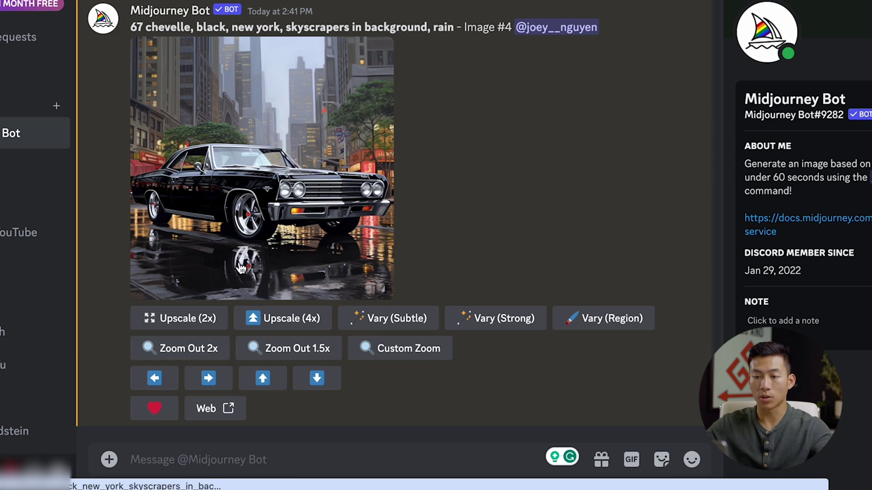
Step: Open the upscaled black Chevelle in Midjourney's web gallery and save the image to disk
click(230, 411)
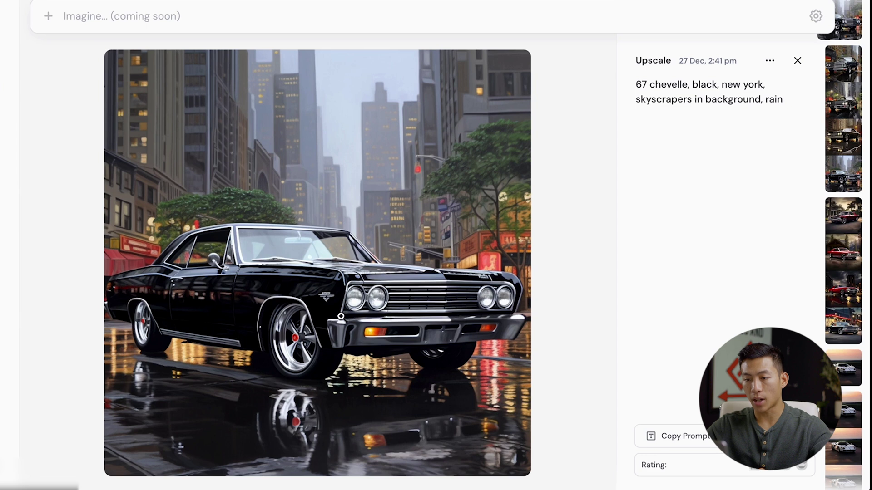
key(Down)
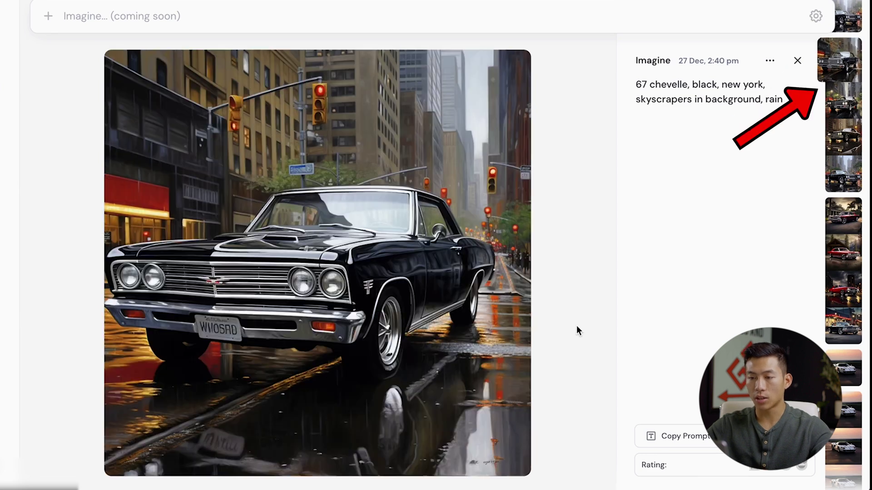
key(Down)
key(Down)
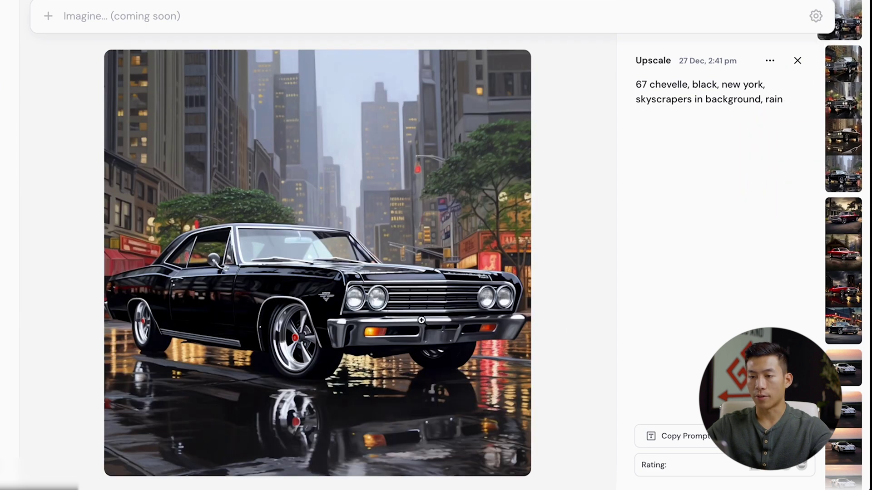
right_click(348, 314)
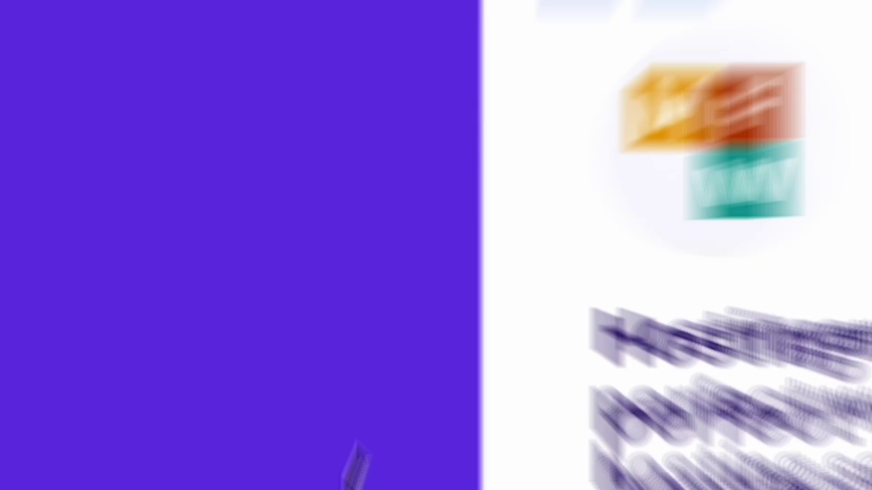
Step: Compare Hostinger's Premium ($2.99/mo), Business ($3.99/mo) and Cloud Startup ($8.99/mo) plan cards
scroll(408, 314, down, 2)
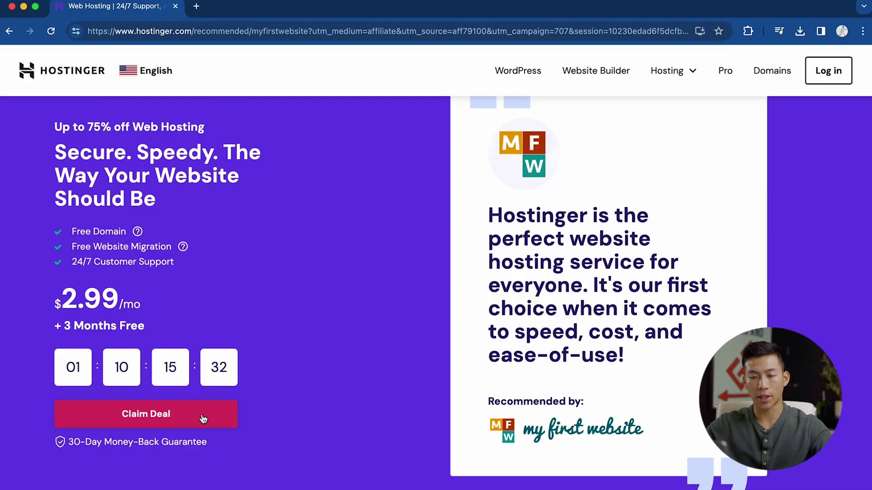
click(203, 419)
scroll(320, 349, down, 1)
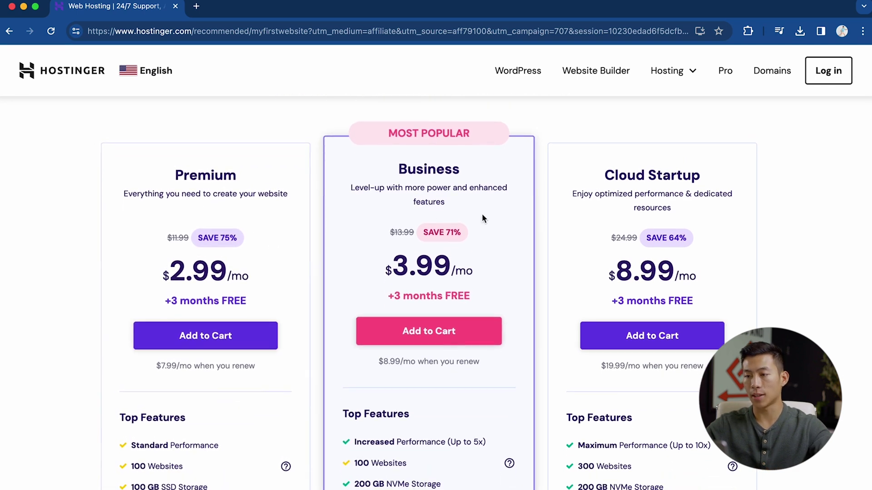
scroll(260, 245, down, 1)
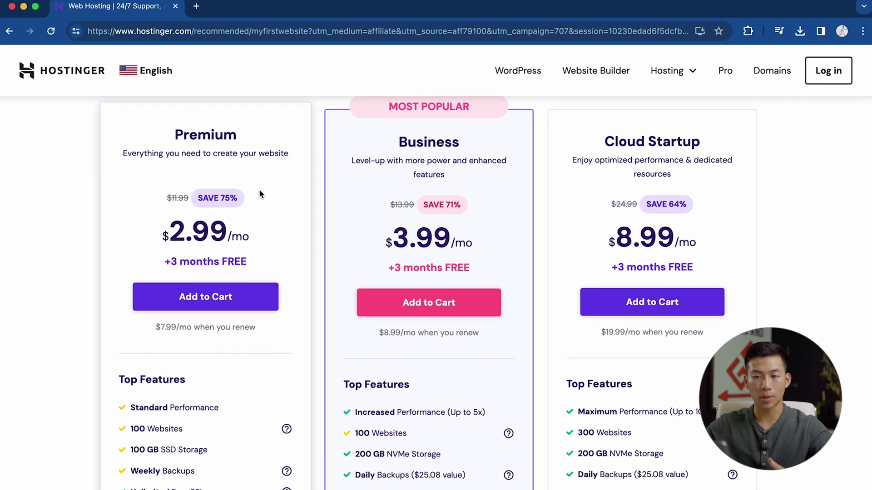
scroll(267, 227, down, 3)
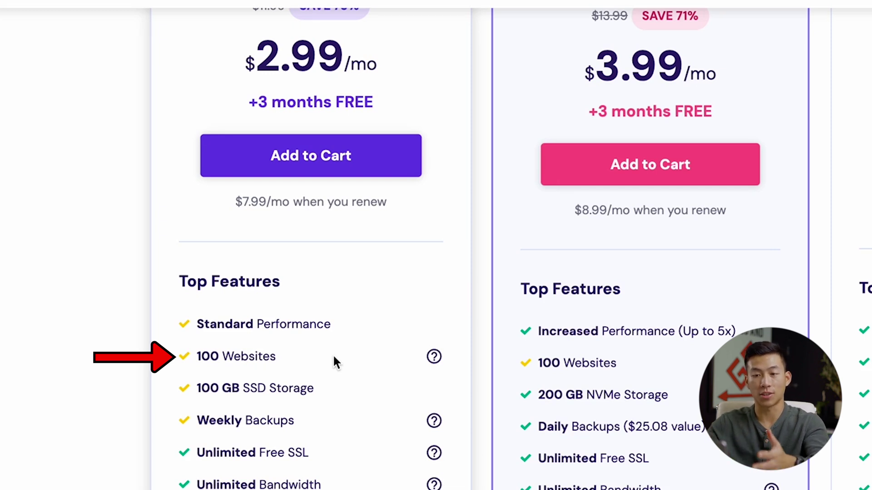
scroll(333, 356, down, 1)
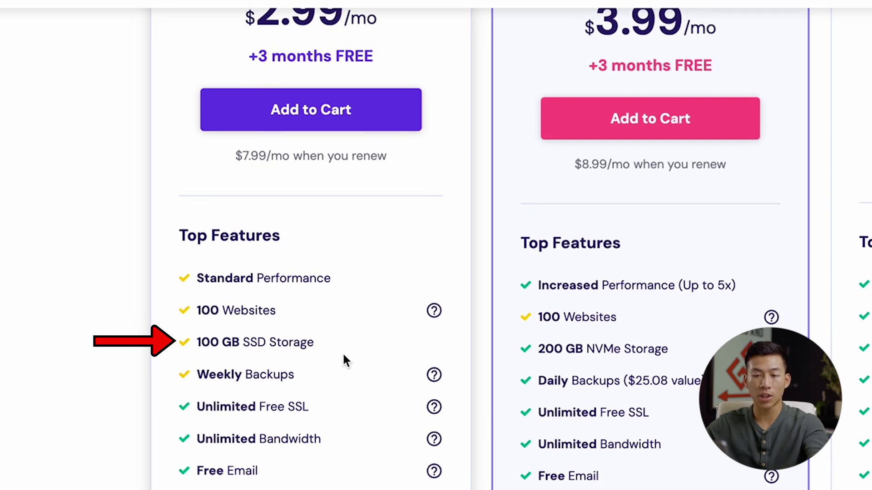
scroll(343, 360, down, 2)
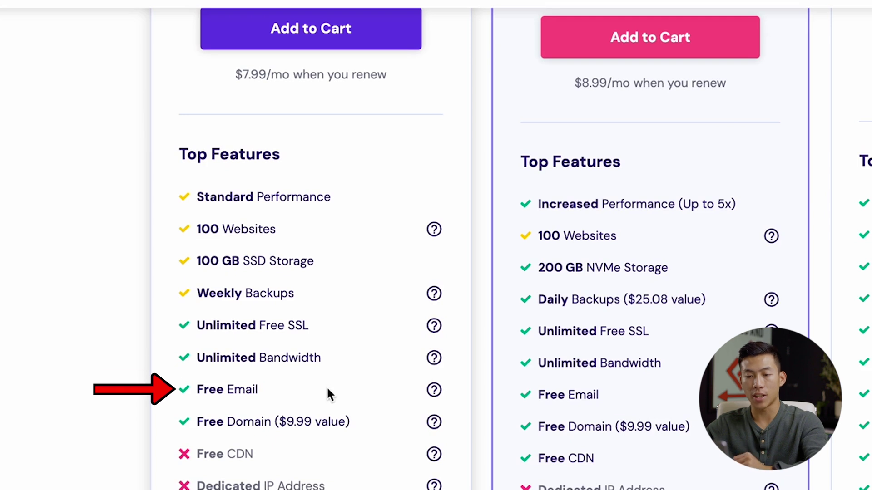
scroll(360, 405, up, 4)
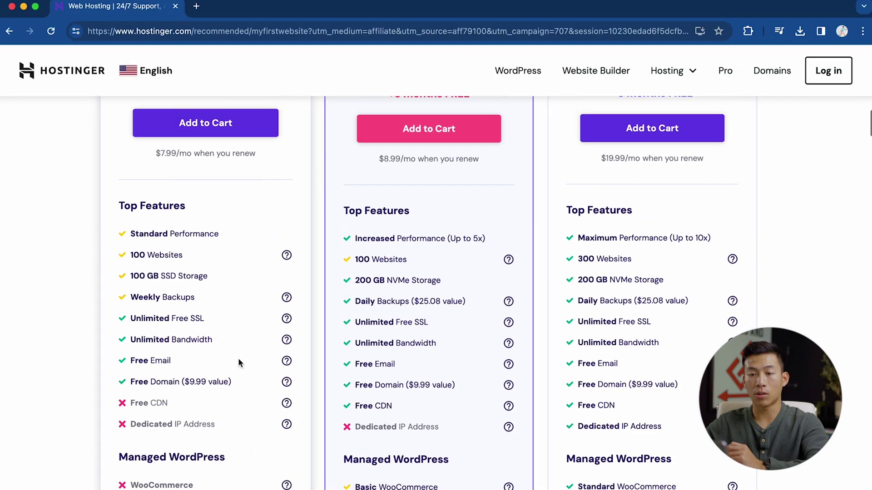
scroll(239, 361, up, 1)
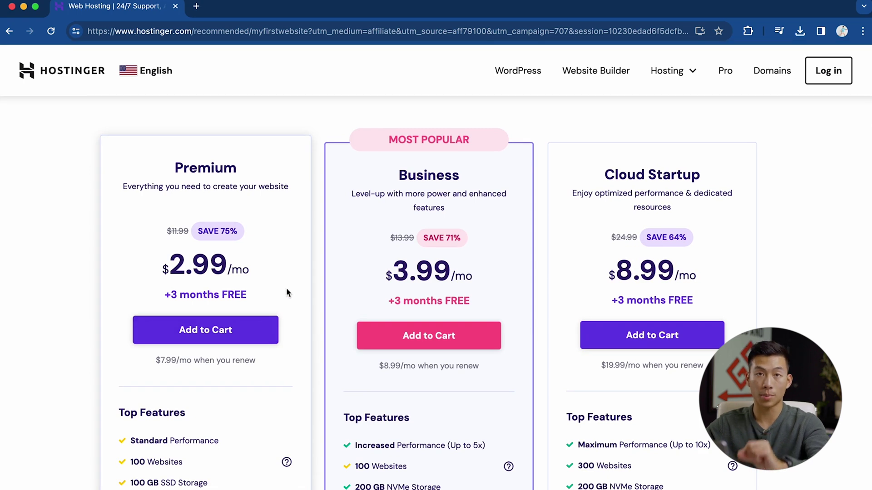
scroll(286, 291, down, 2)
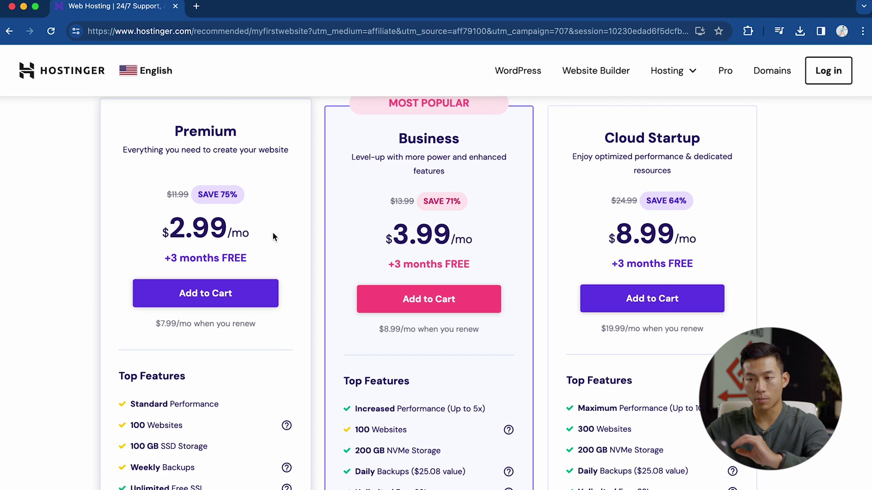
scroll(272, 232, down, 1)
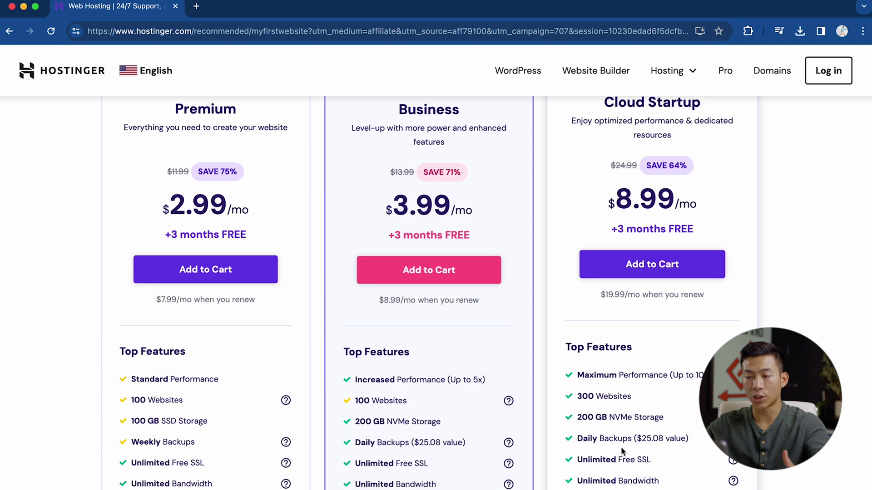
scroll(616, 213, up, 2)
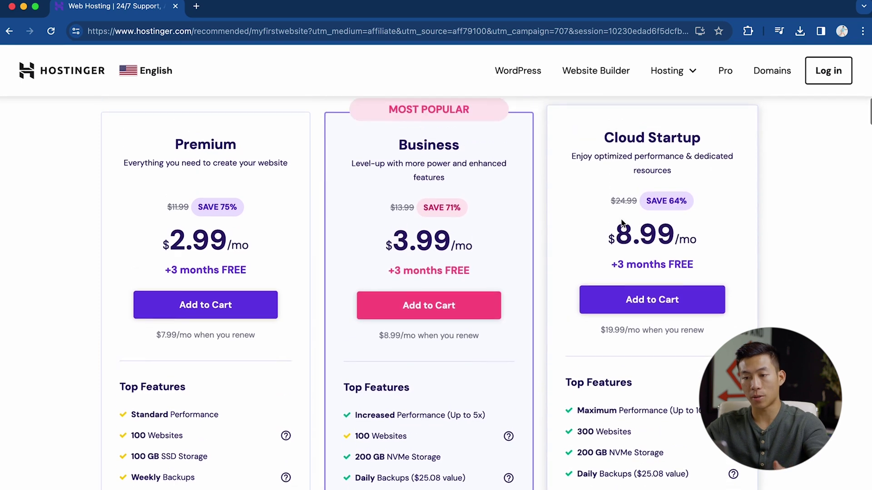
Step: Add Premium Web Hosting to the cart with 12-month billing, totalling $38.28
click(247, 313)
scroll(262, 412, down, 3)
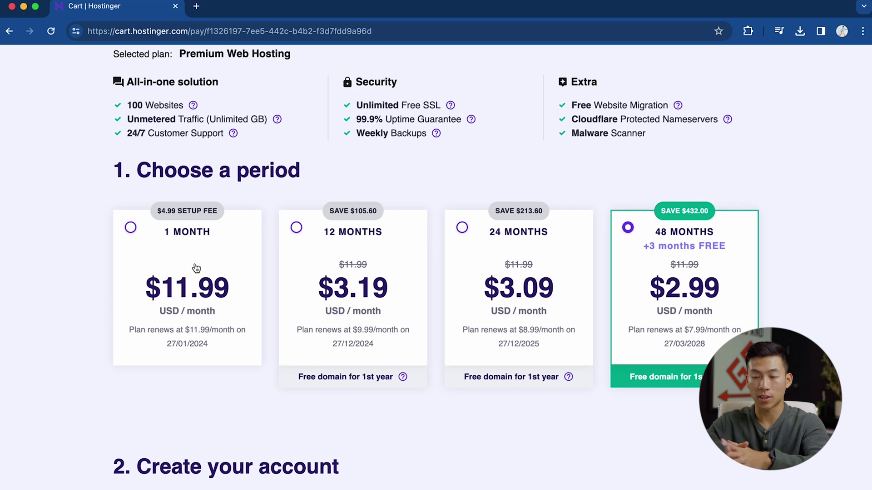
click(413, 277)
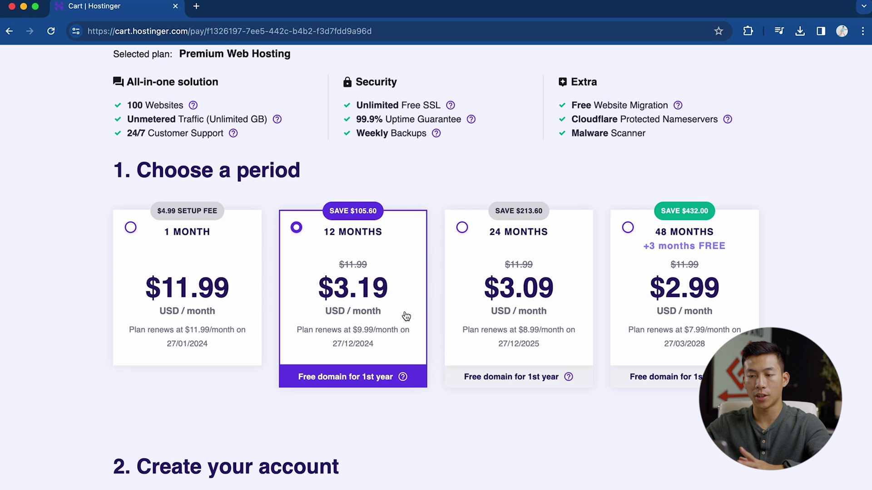
scroll(405, 315, down, 7)
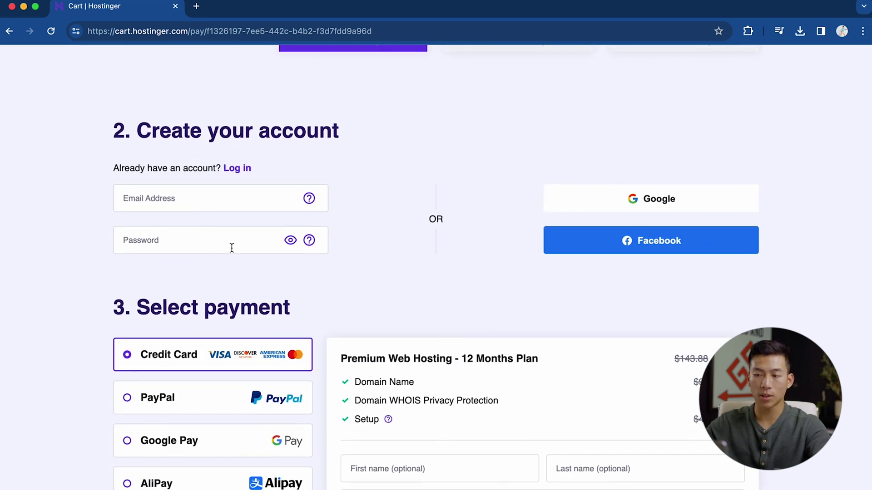
scroll(409, 286, down, 5)
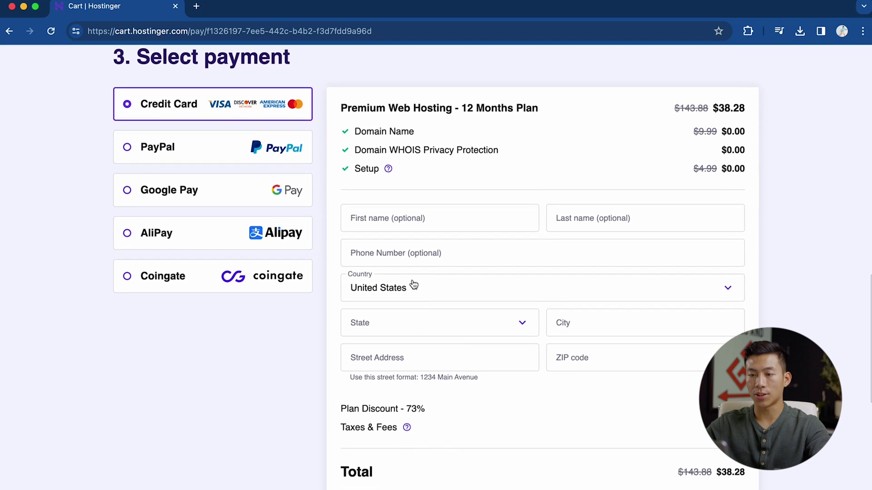
scroll(454, 326, down, 4)
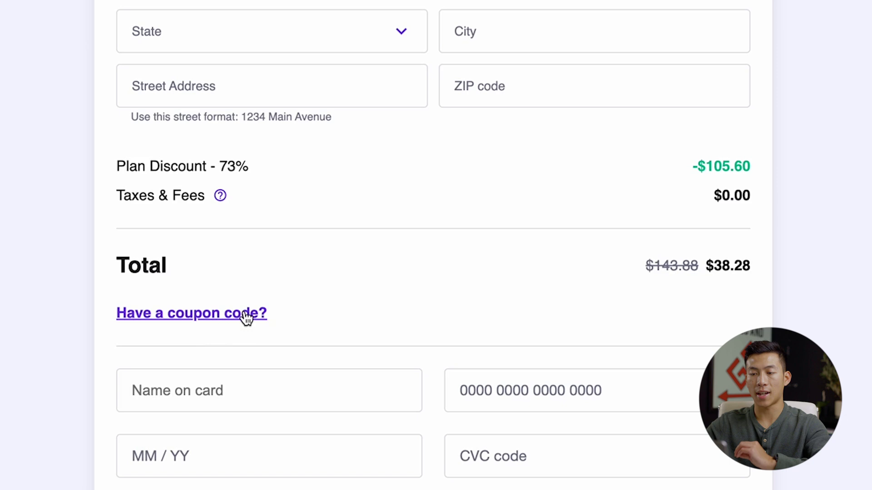
Step: Apply coupon MYFIRSTWEBSITE, cutting the 12-month Premium total to $34.45
click(251, 325)
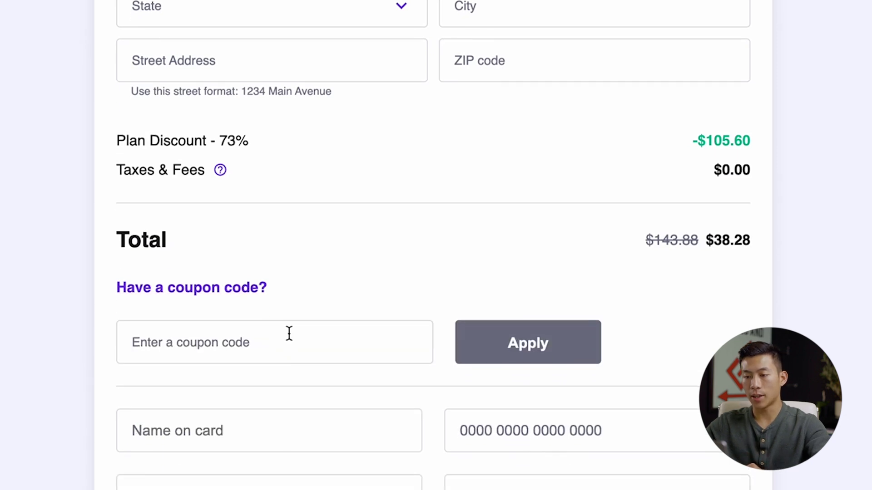
click(317, 344)
text(MYFIRSTW)
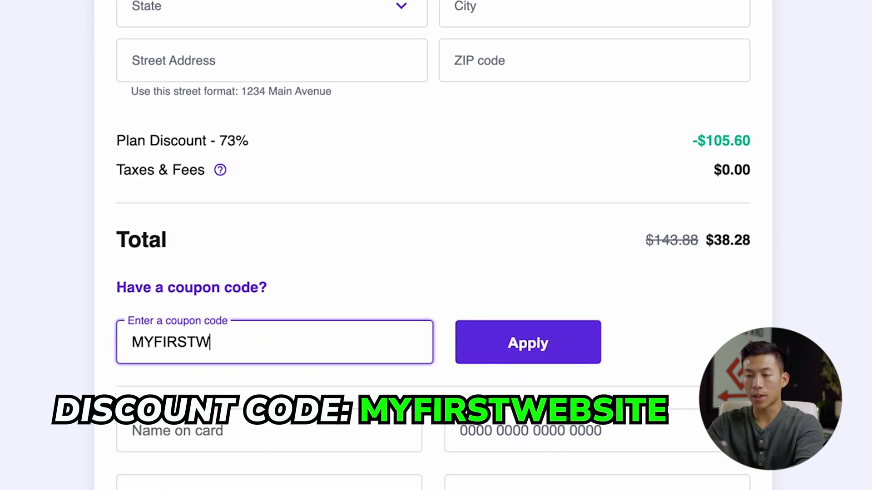
text(EBSITE)
click(511, 355)
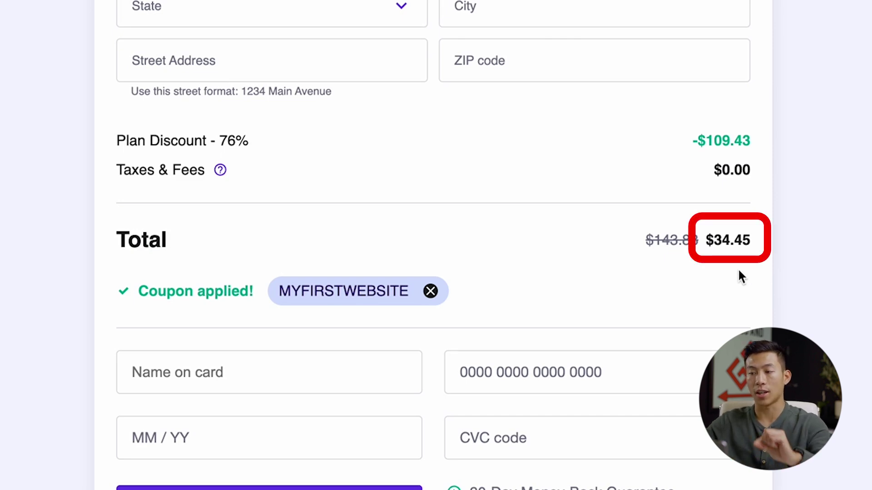
scroll(639, 265, down, 1)
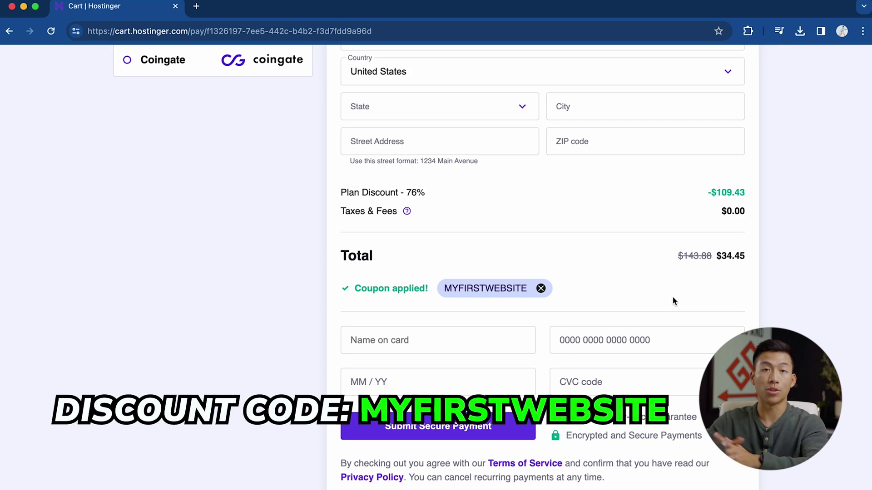
scroll(422, 309, up, 3)
scroll(511, 268, down, 2)
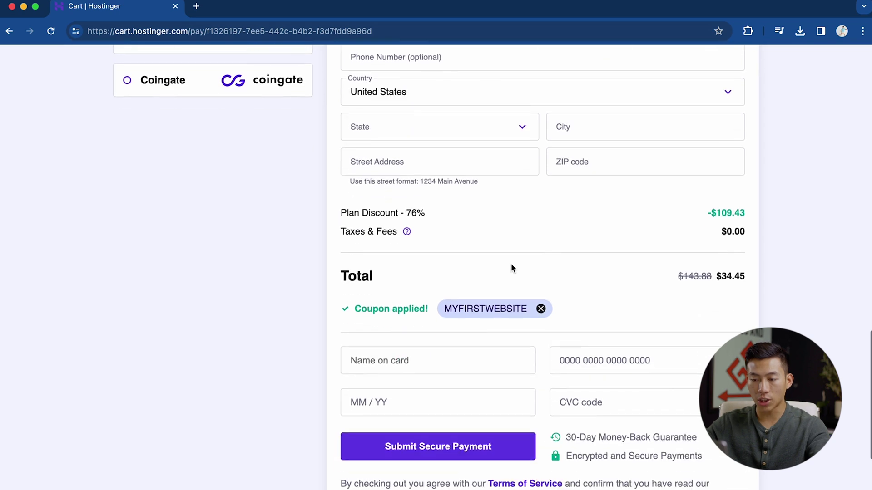
scroll(511, 268, down, 2)
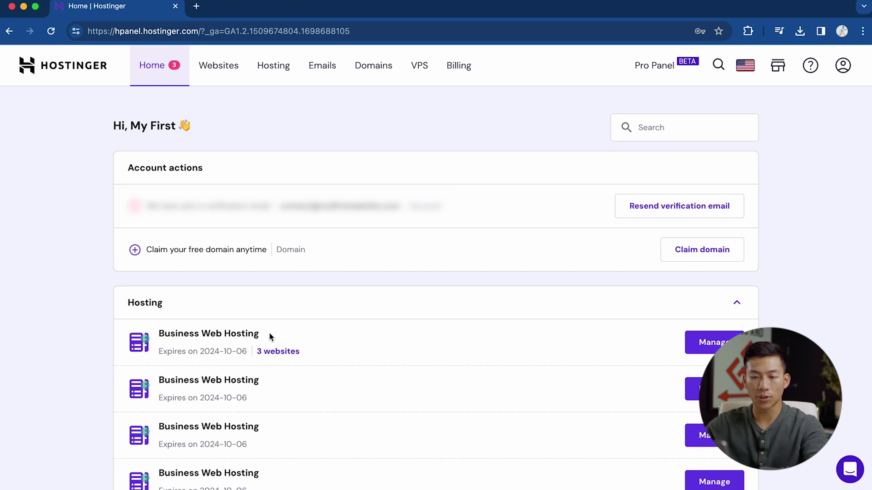
Step: Choose Manage on the first Business Web Hosting plan in hPanel's Hosting list
scroll(256, 334, down, 2)
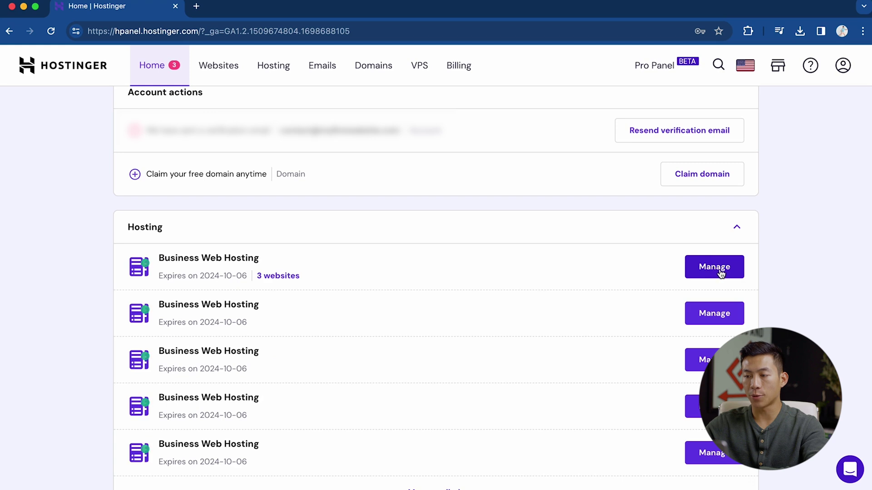
scroll(720, 281, up, 1)
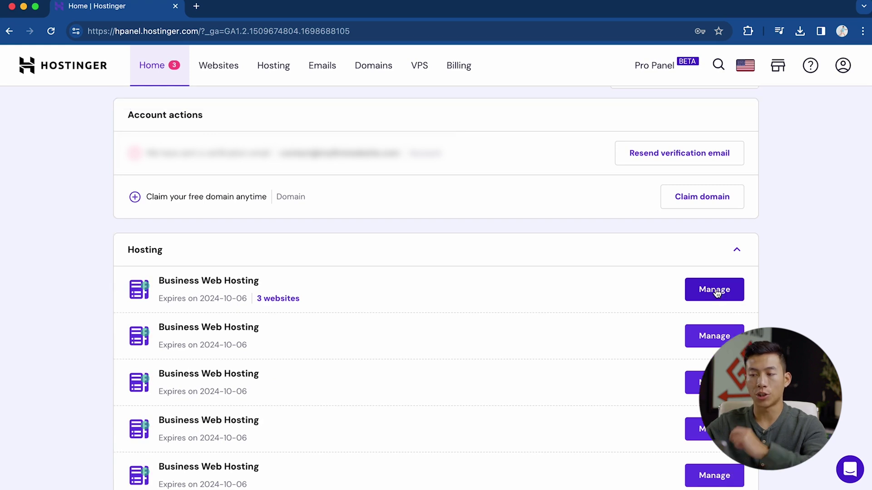
click(716, 291)
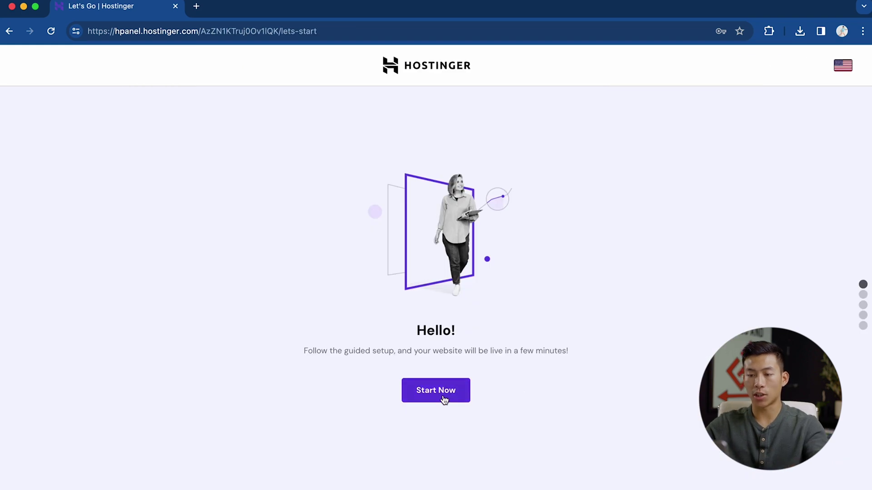
Step: Start a new website with Hostinger Builder with AI and reach the Name Your Website step
click(444, 398)
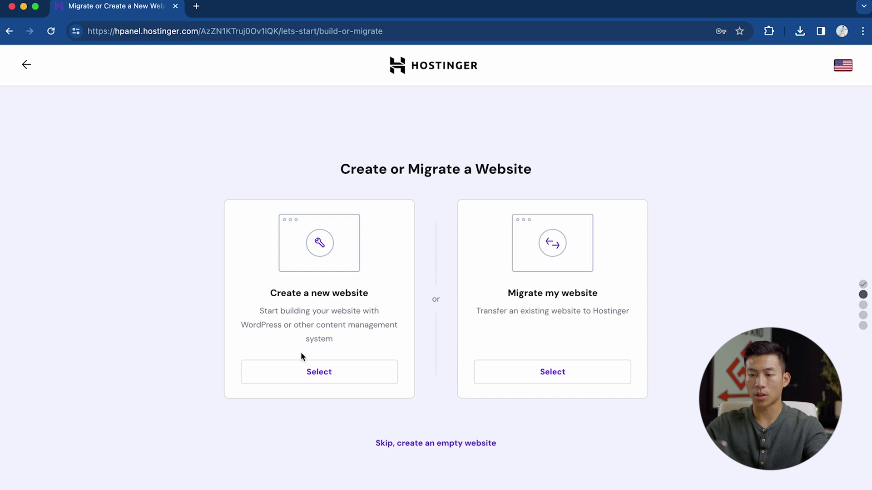
click(340, 376)
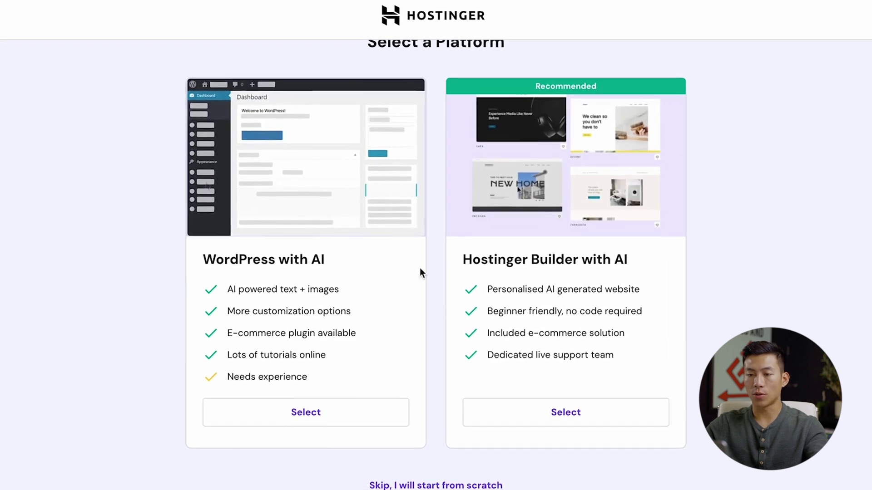
scroll(288, 255, up, 1)
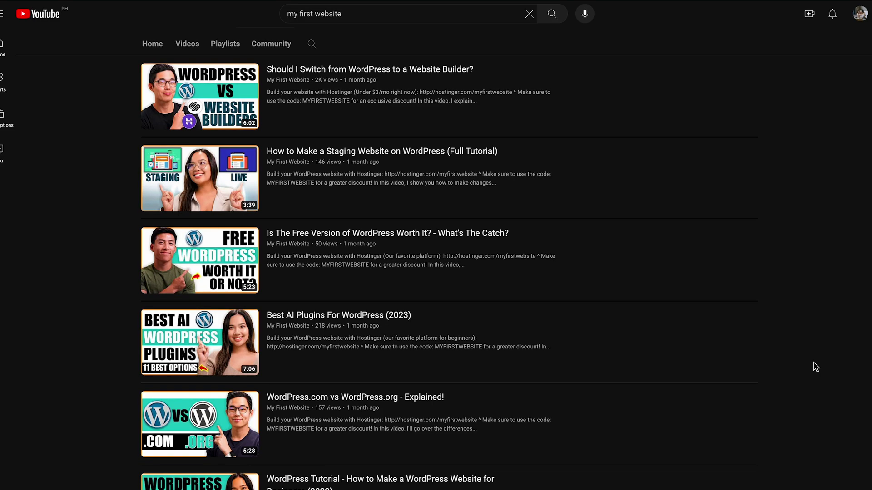
scroll(815, 367, down, 3)
scroll(815, 367, down, 2)
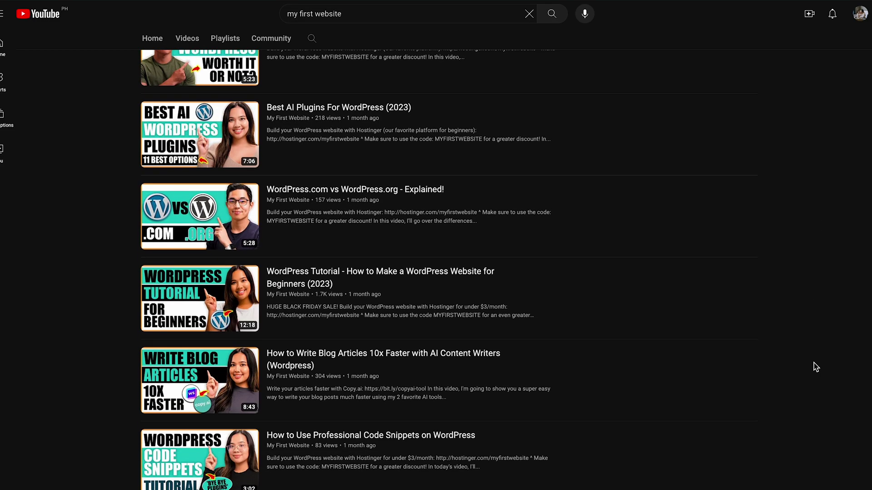
scroll(816, 367, down, 5)
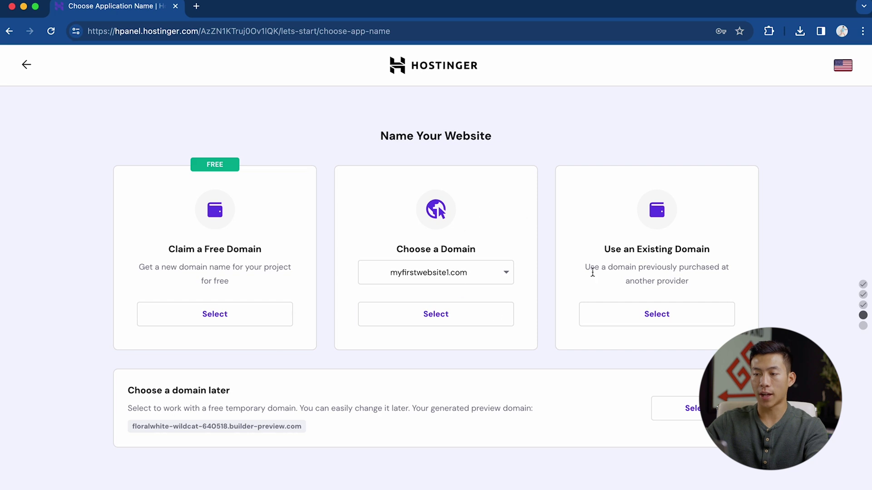
Step: Claim the free domain classicsincamo.com and finish its registration
click(202, 313)
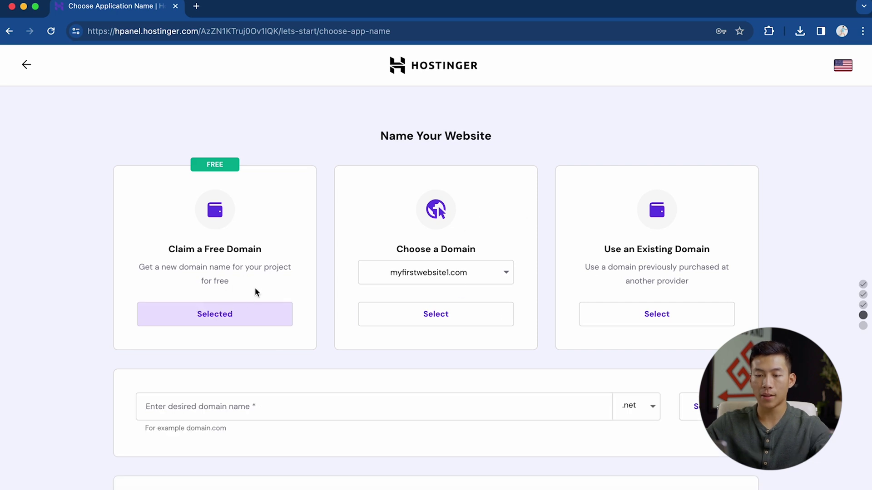
scroll(256, 289, down, 1)
click(288, 368)
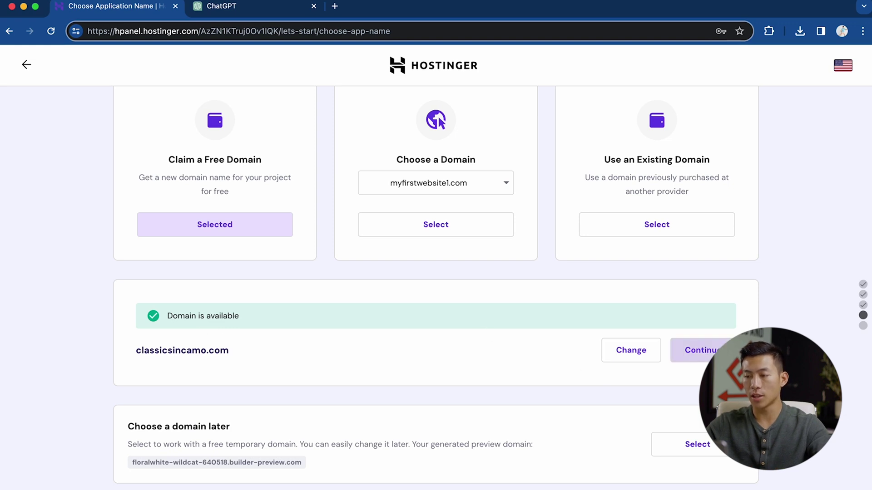
click(699, 350)
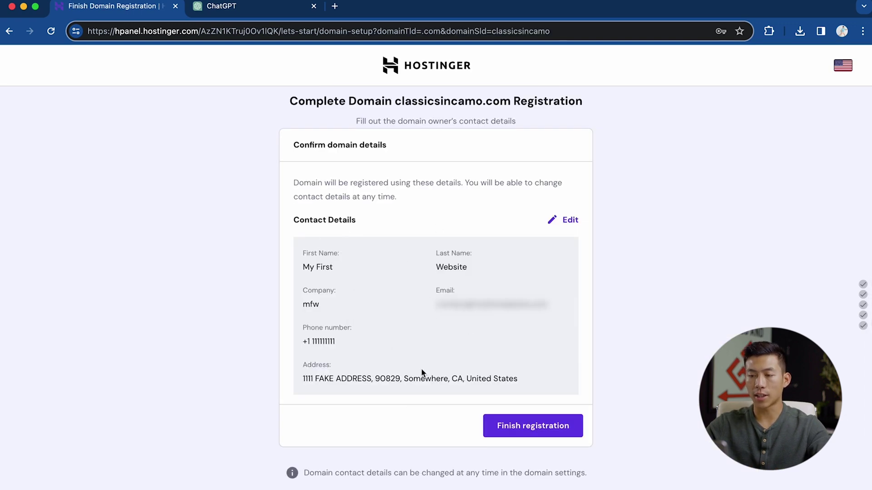
click(561, 435)
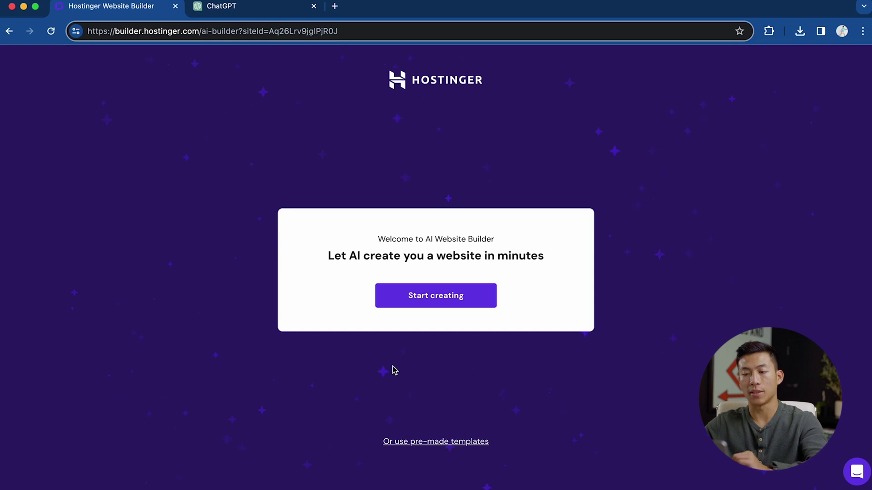
Step: Generate a Blog-type site named ClassicsInCamo from the pasted classic-cars-for-military description
click(476, 303)
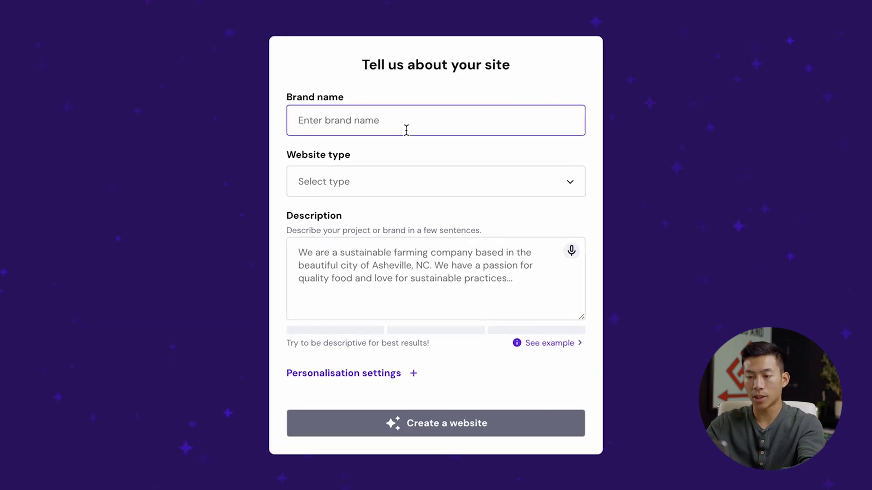
text(ClassicsInCamo)
click(372, 182)
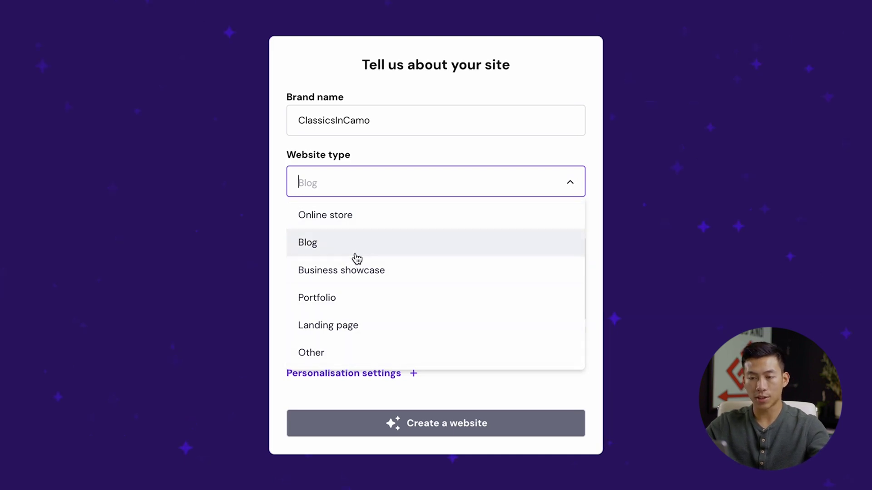
click(381, 249)
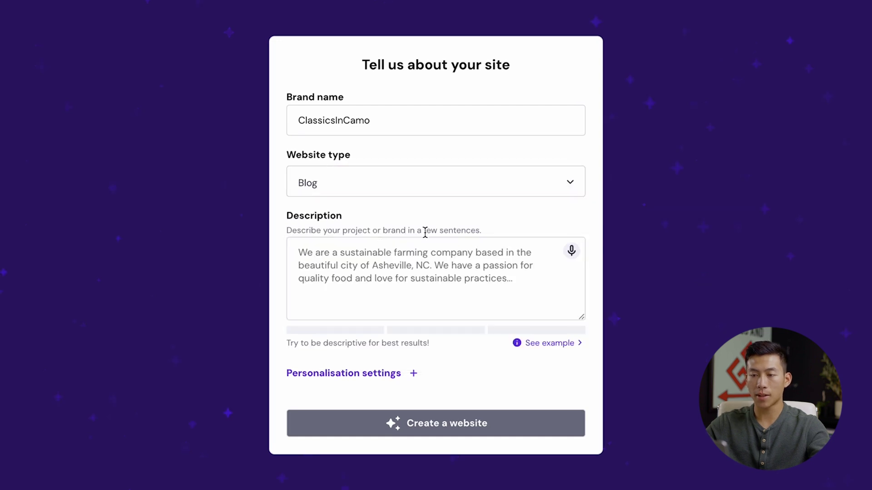
click(420, 266)
text(This is a passion project blog website about classic old school cars. I am in the military so it will be geared towards that specific audience.)
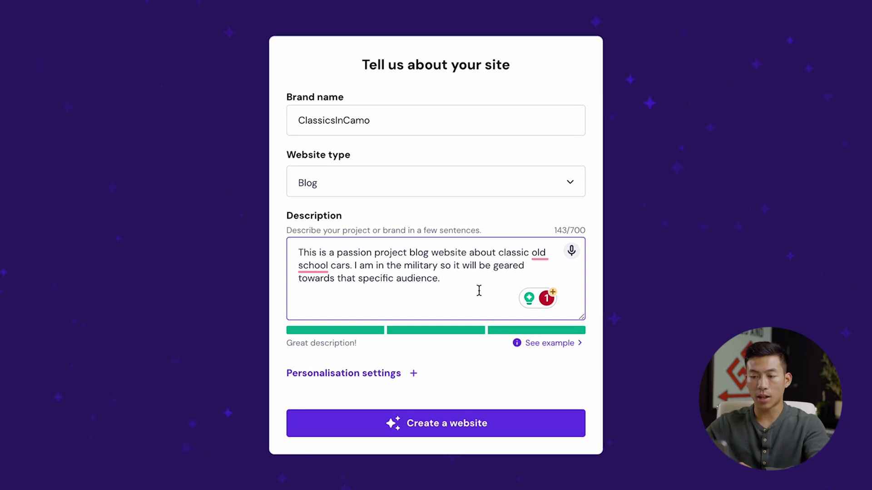
click(517, 429)
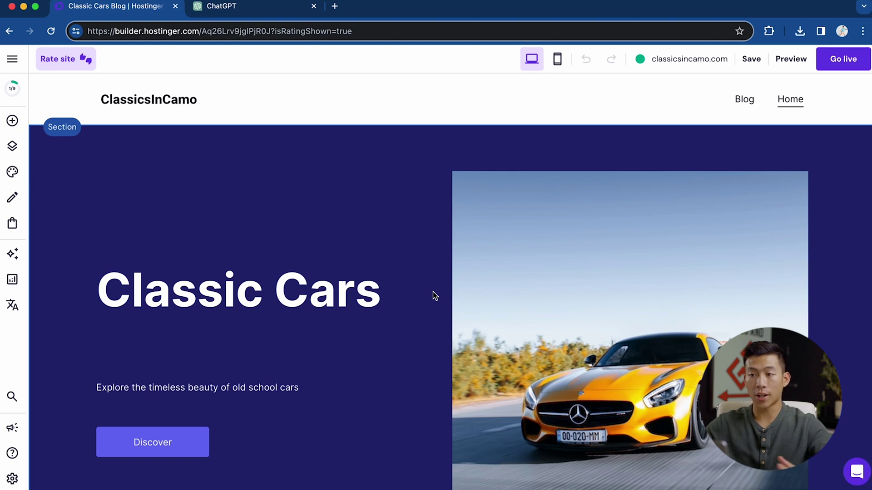
Step: Reposition the hero heading, shrink the car image, and replace it with the black Chevelle photo
scroll(433, 292, down, 1)
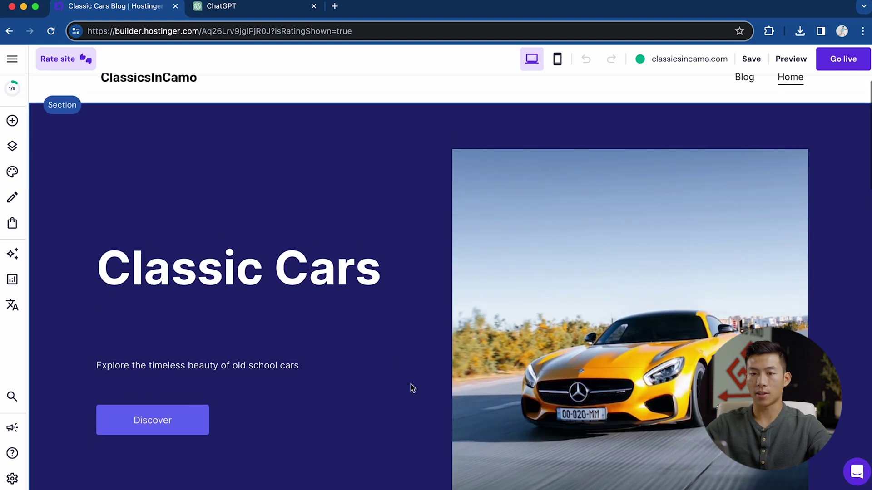
scroll(368, 304, up, 1)
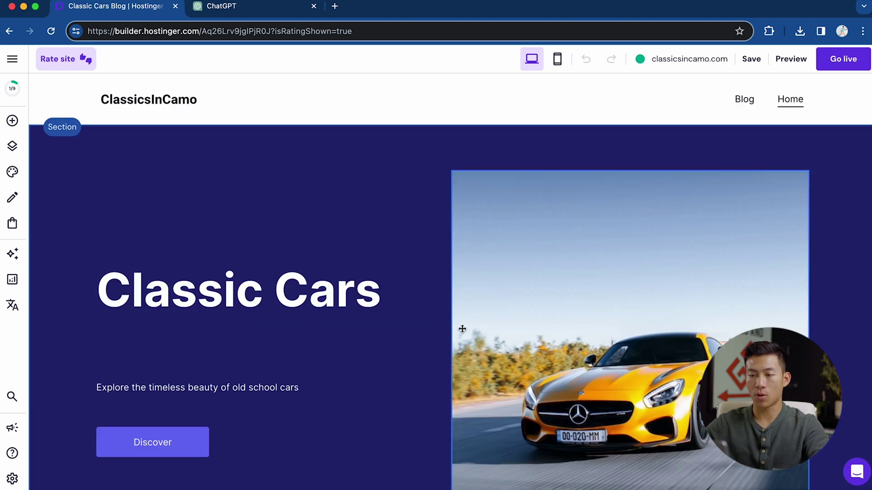
mouse_move(267, 295)
mouse_down()
mouse_move(253, 247)
mouse_move(259, 327)
mouse_move(260, 300)
mouse_up()
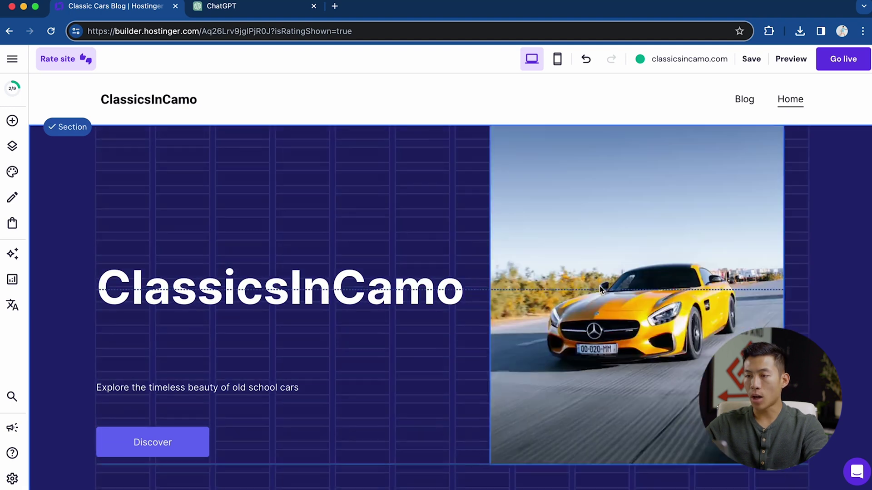
drag(599, 285, 595, 313)
drag(498, 141, 523, 169)
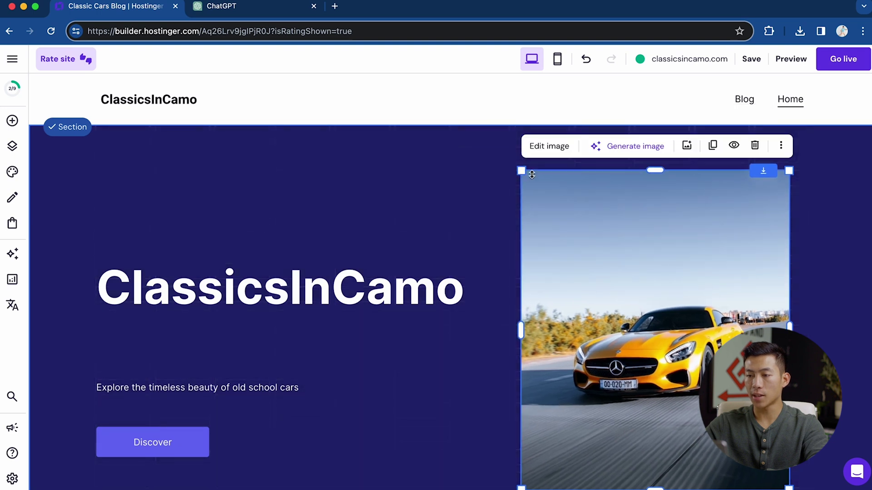
click(540, 133)
click(767, 312)
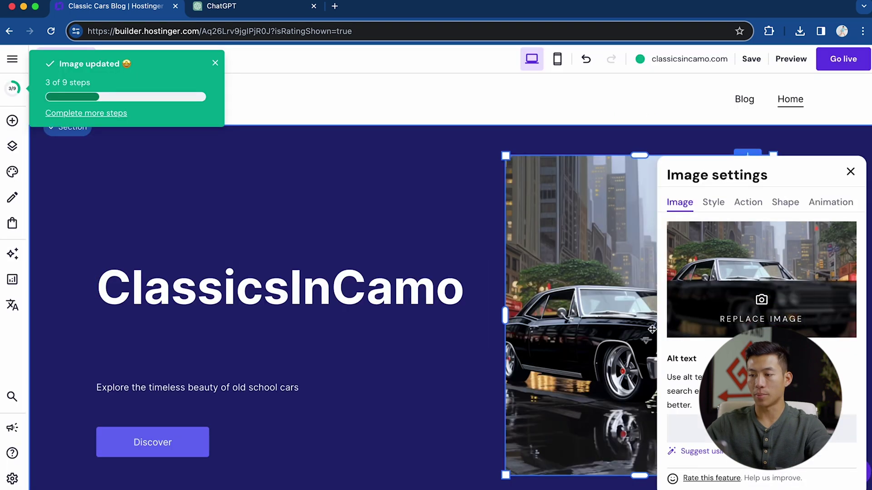
click(851, 172)
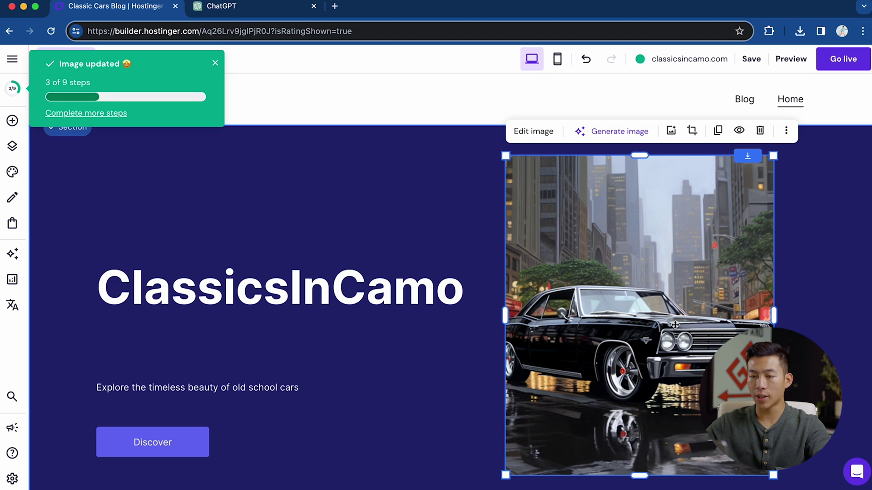
Step: Move the subtitle up under the heading and delete the Discover button
click(179, 388)
drag(214, 389, 216, 352)
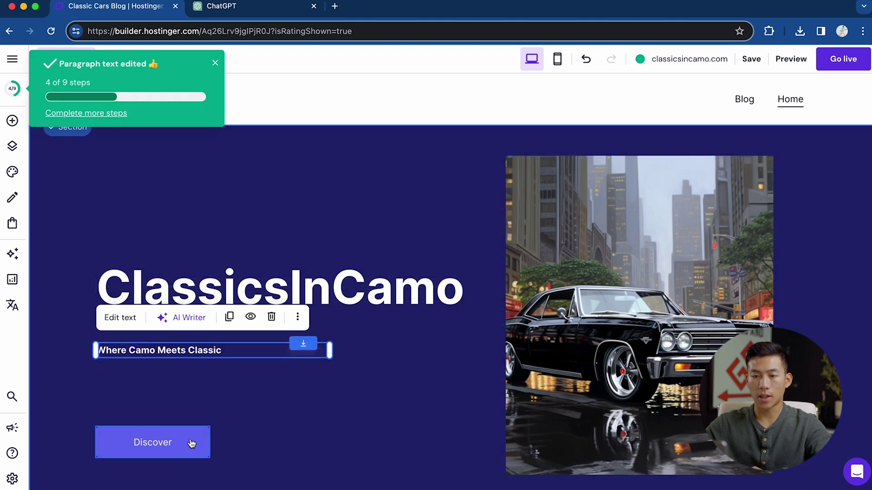
click(182, 449)
drag(182, 448, 180, 409)
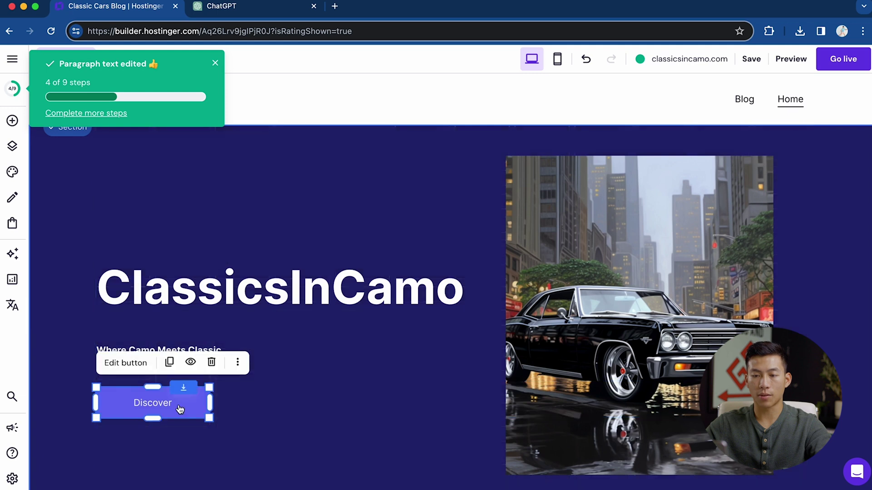
click(212, 364)
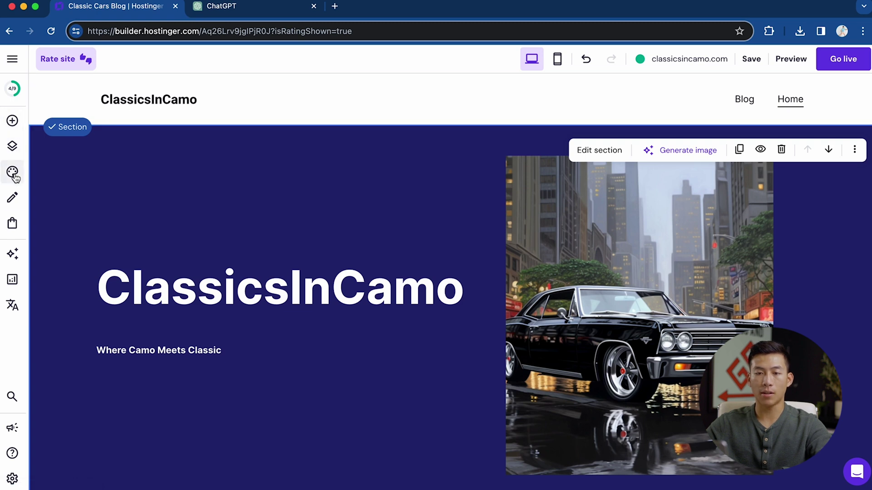
Step: In AI Logo Maker, generate ClassicsInCamo logos with the Abstract Shape icon style
click(13, 253)
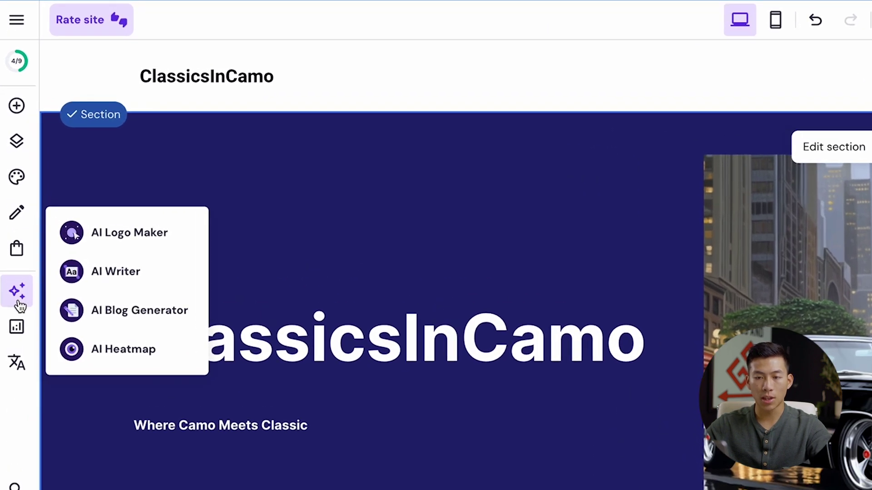
click(119, 238)
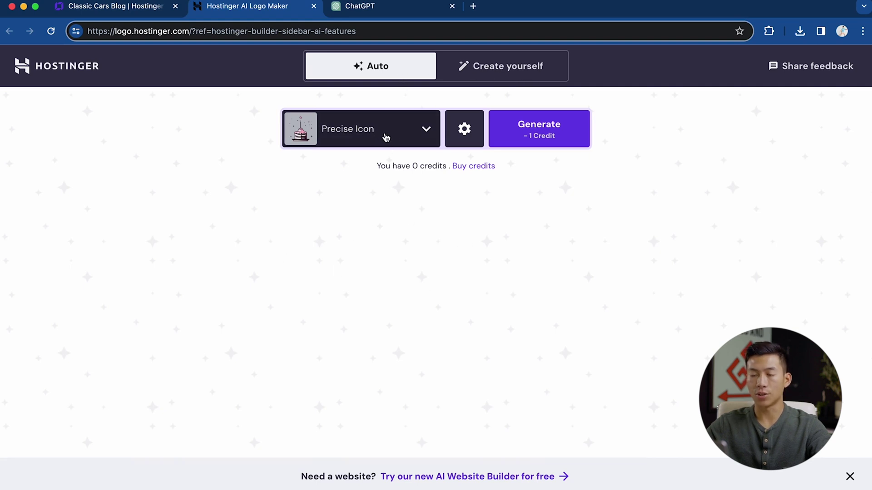
click(417, 137)
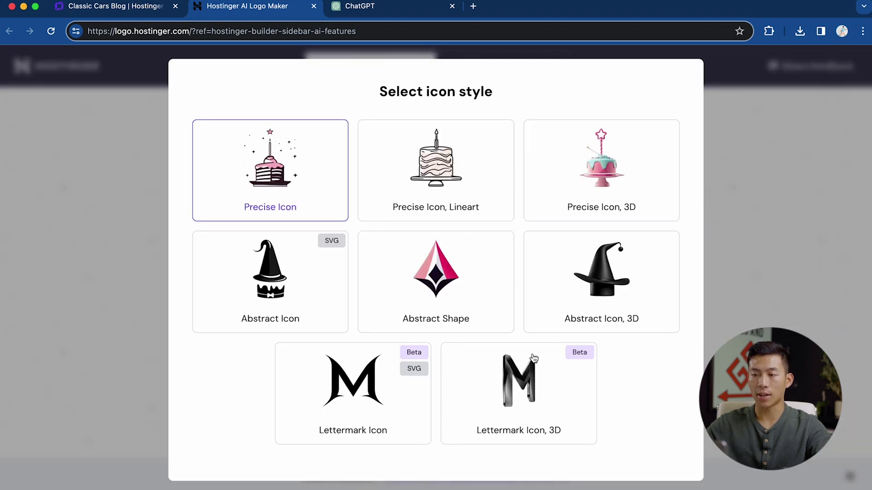
click(400, 268)
click(553, 138)
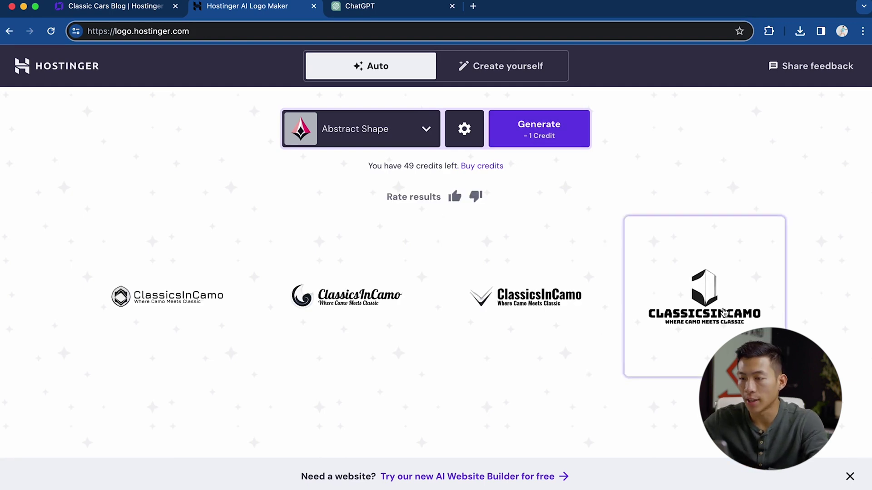
Step: Open the fourth black book-icon logo and review its name, slogan and layout settings
click(735, 330)
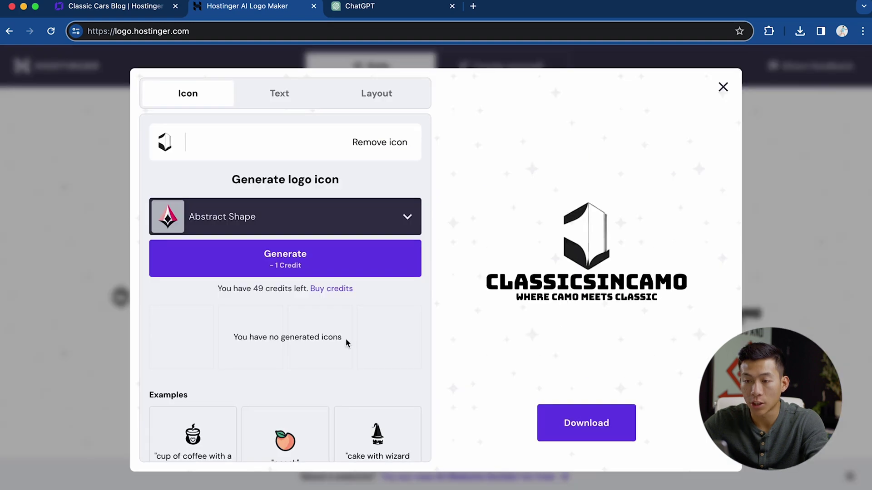
click(311, 97)
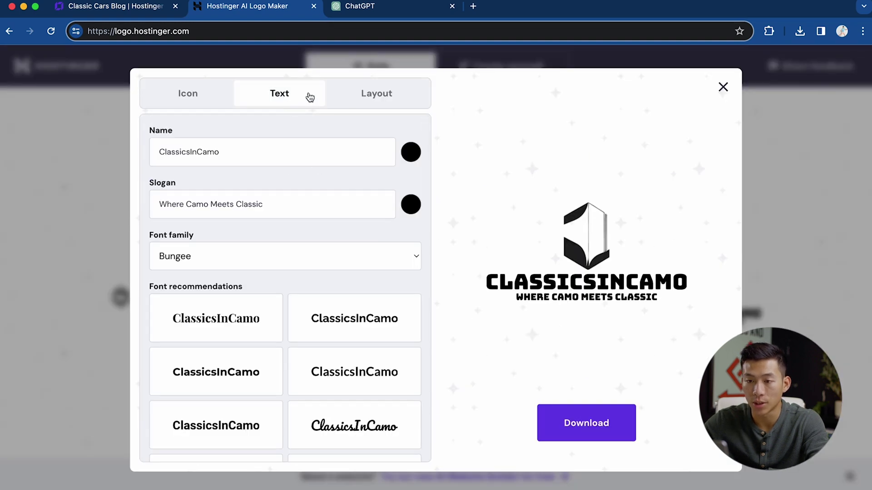
click(364, 97)
click(187, 93)
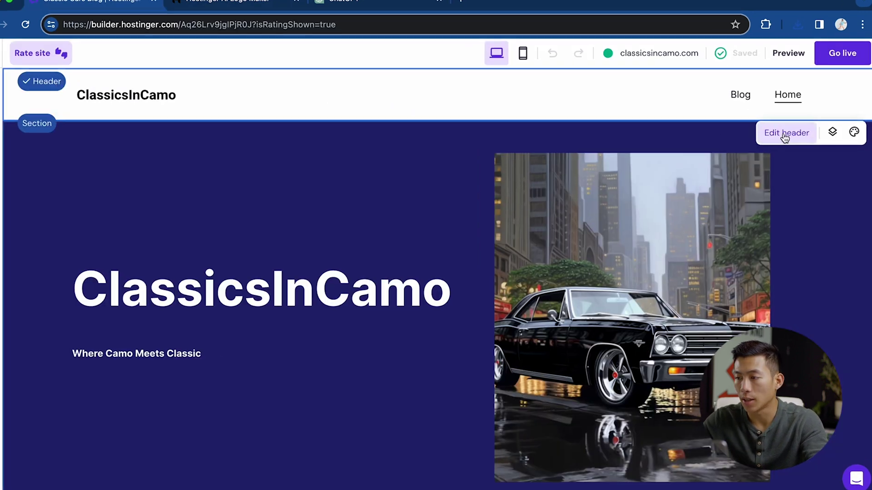
Step: Replace the header's text logo with the ClassicsInCamo book-icon logo image from the media library
click(786, 136)
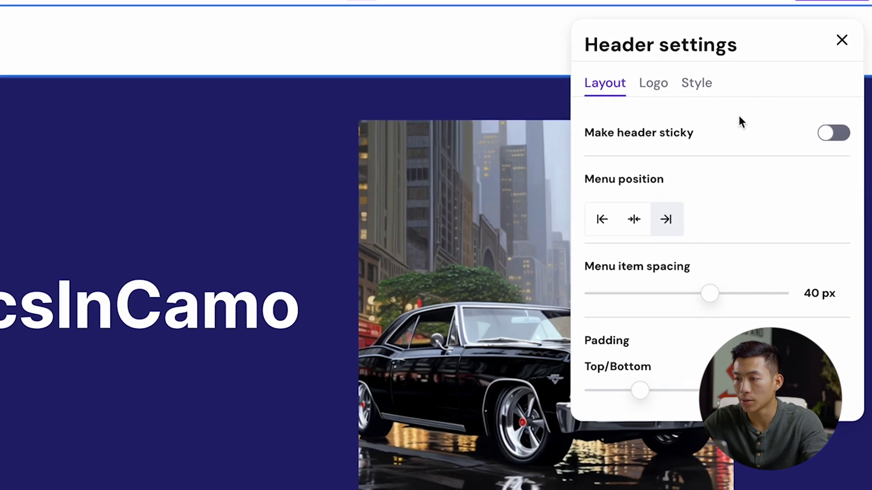
click(659, 89)
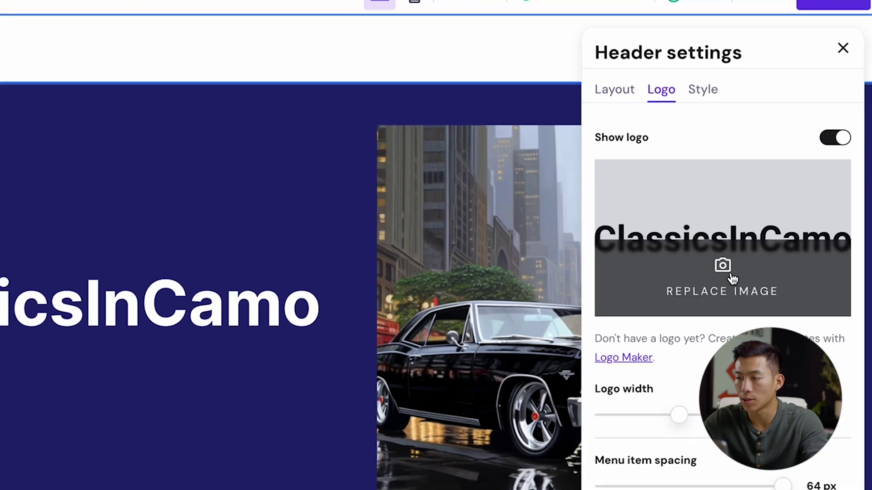
click(726, 272)
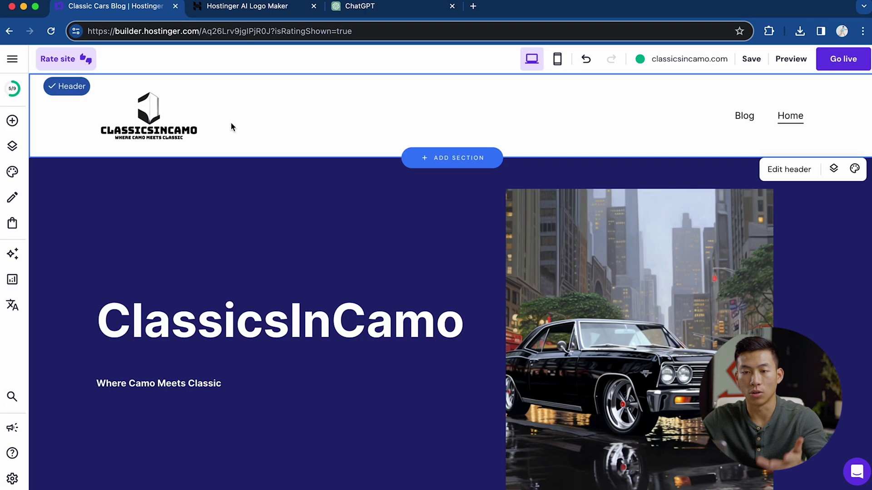
click(159, 131)
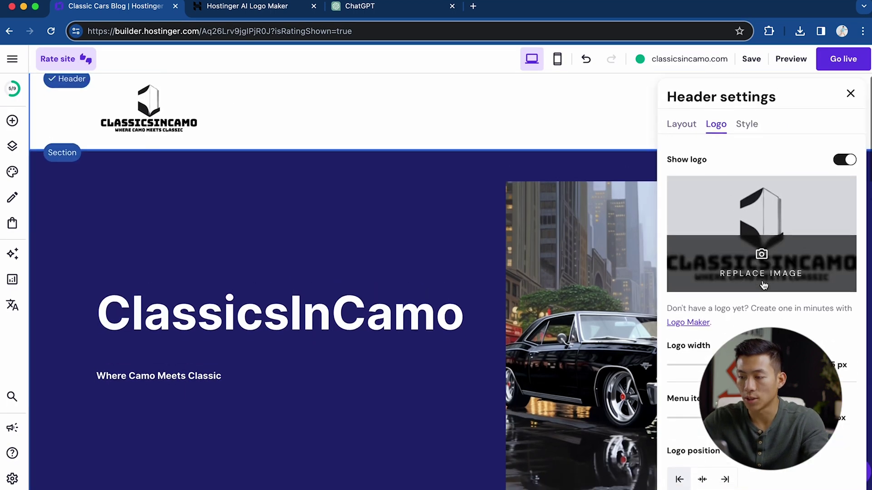
scroll(756, 320, down, 1)
key(Escape)
click(12, 121)
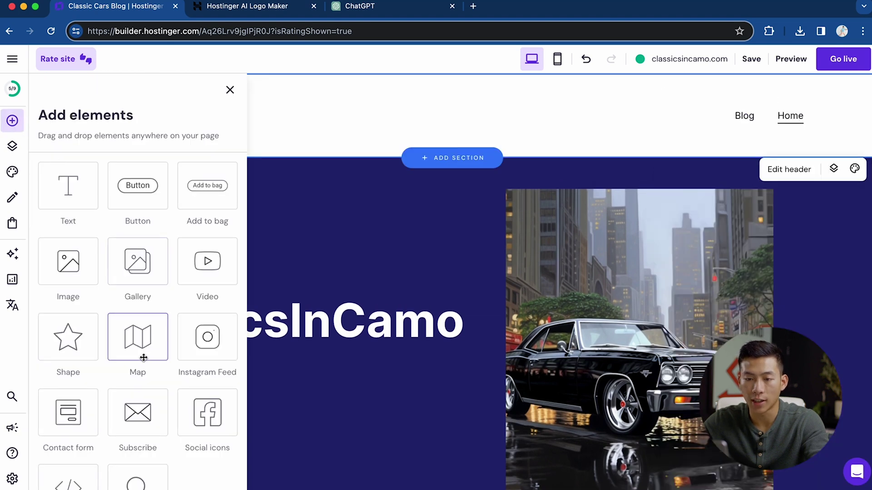
Step: Add a Contact page from the first Contact us template in Pages and navigation
scroll(136, 354, down, 1)
scroll(134, 332, up, 1)
click(12, 146)
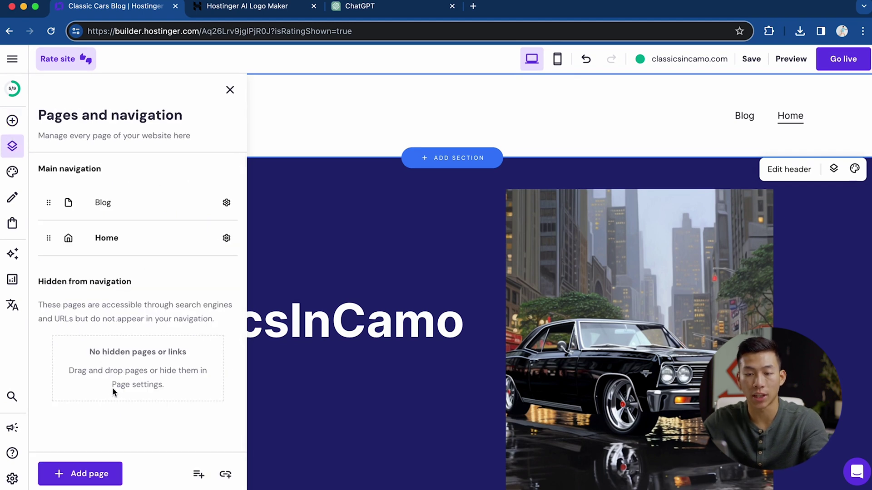
click(105, 476)
scroll(214, 337, down, 1)
scroll(214, 337, up, 1)
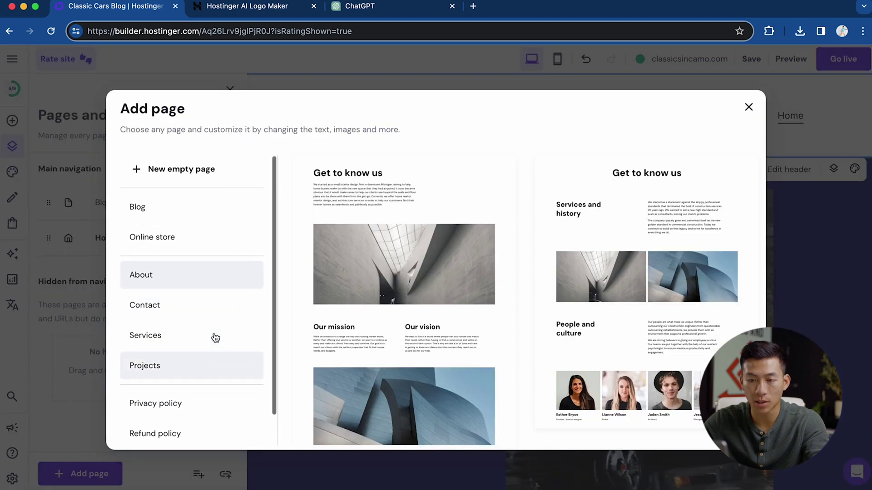
scroll(207, 323, down, 1)
click(199, 292)
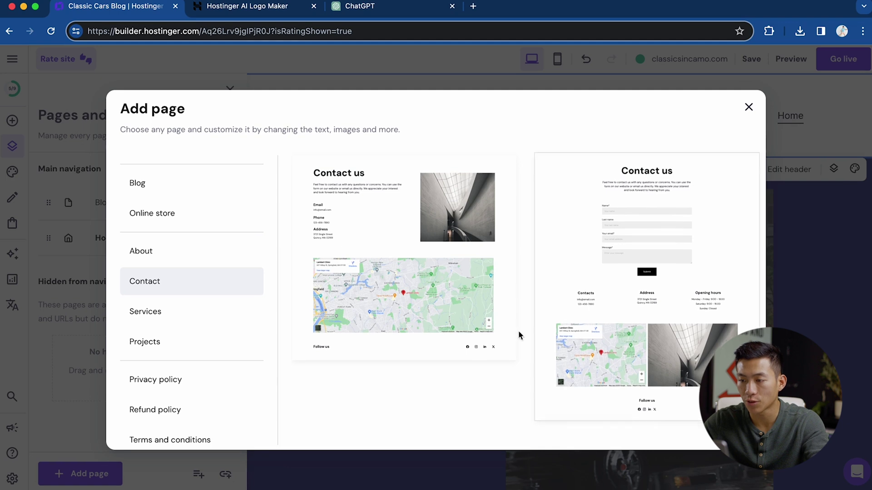
click(402, 263)
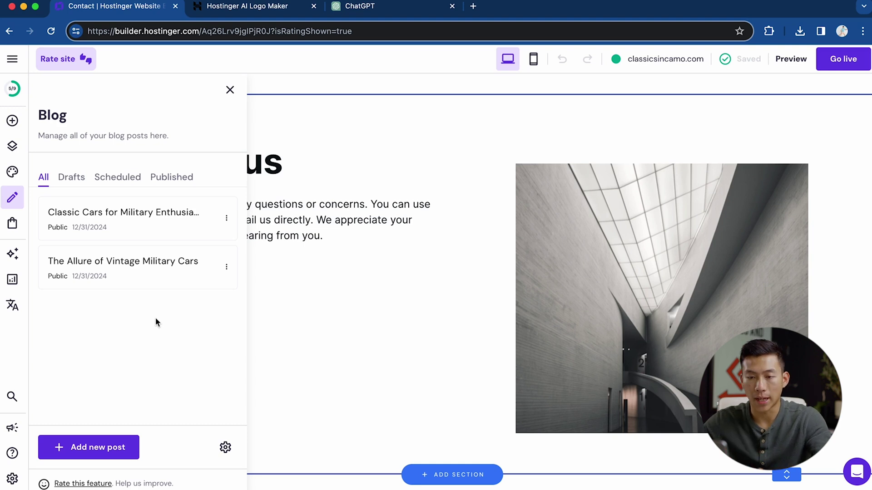
click(12, 223)
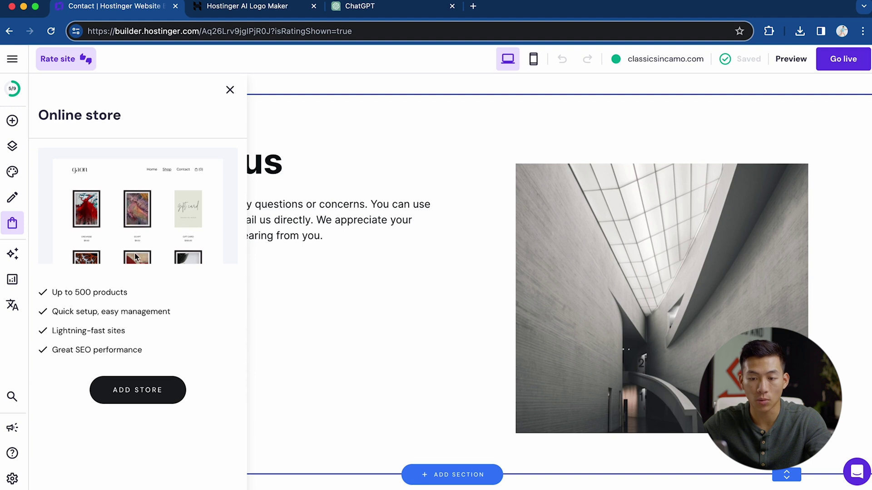
click(12, 254)
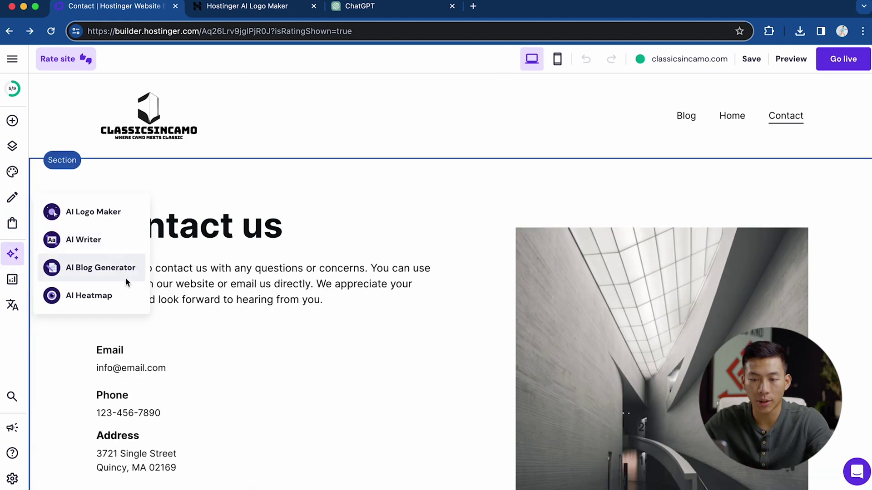
click(413, 342)
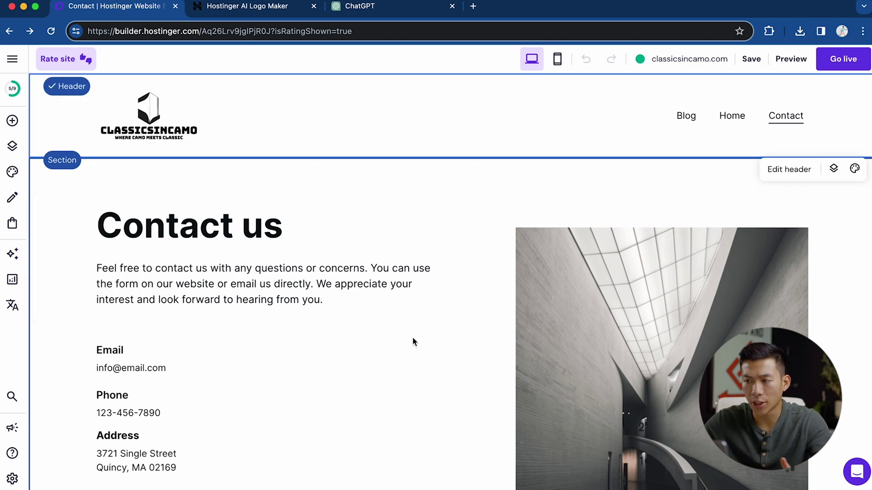
click(414, 342)
scroll(413, 341, down, 5)
scroll(413, 339, up, 5)
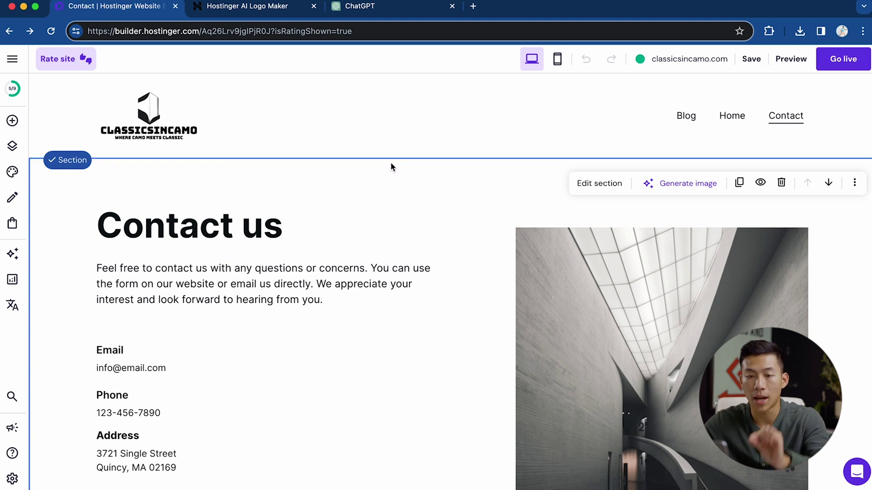
Step: In mobile view, shift the slogan, move the ClassicsInCamo heading down, and save
click(557, 60)
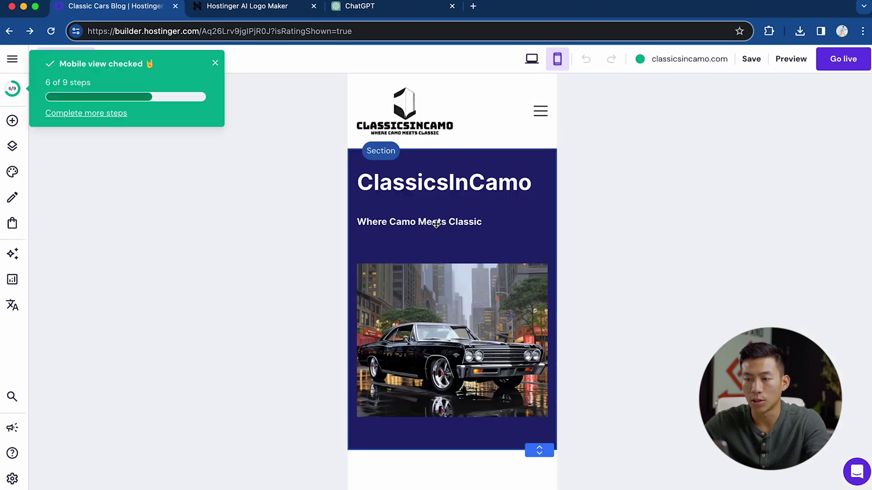
scroll(459, 326, down, 10)
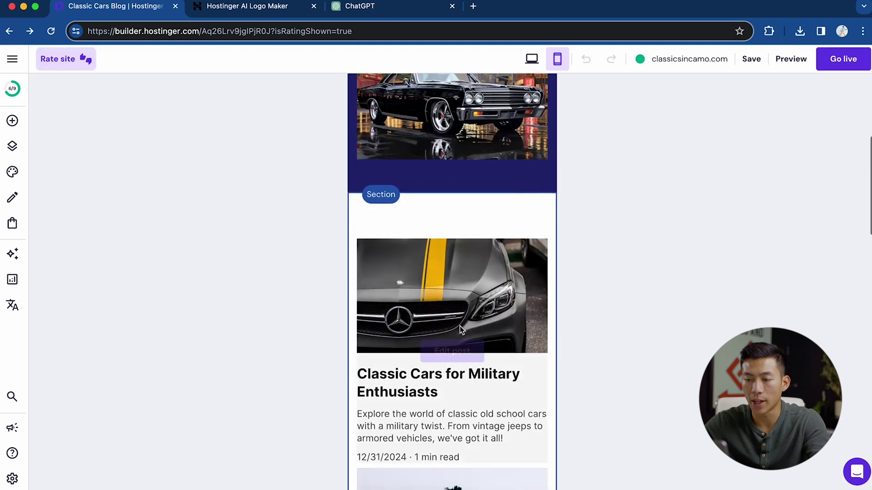
scroll(460, 325, down, 2)
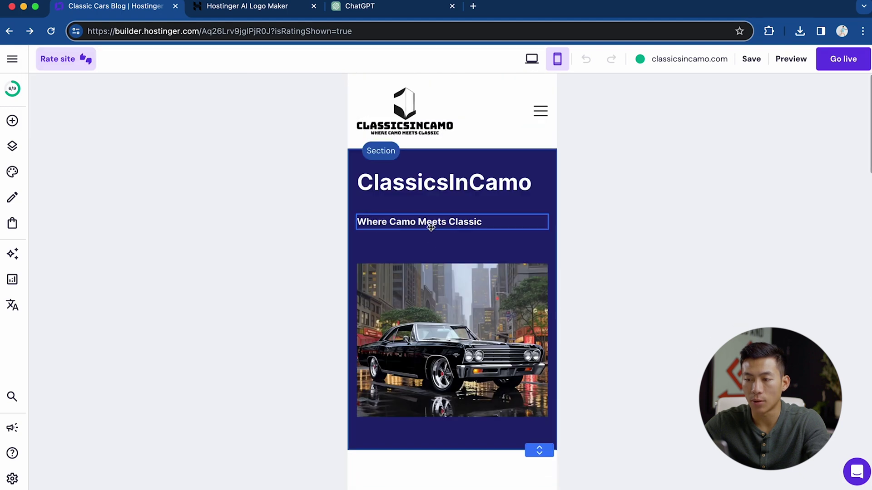
click(432, 226)
drag(431, 226, 451, 225)
drag(408, 176, 411, 189)
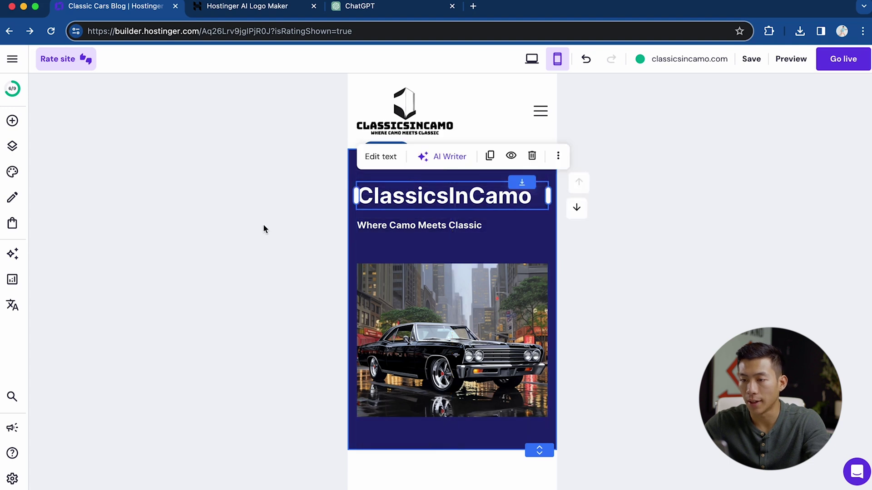
click(751, 58)
Step: Publish the site live at classicsincamo.com, browse it, then return to the ChatGPT conversation
click(837, 64)
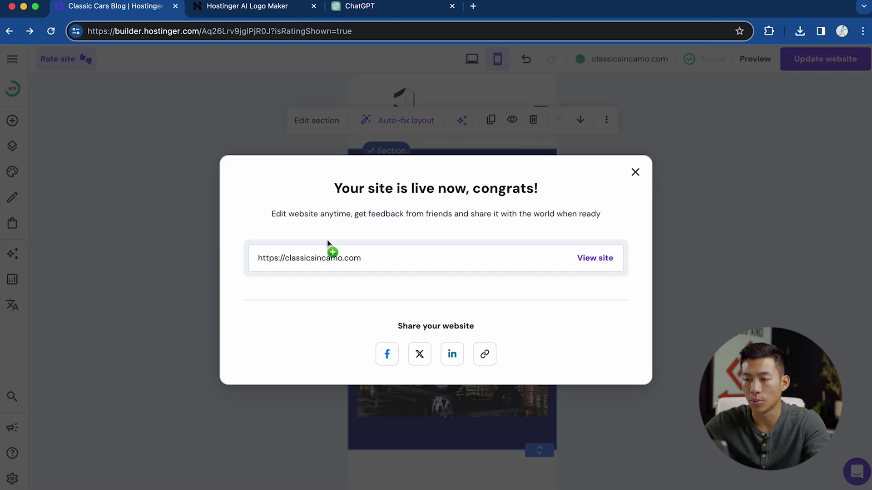
click(597, 265)
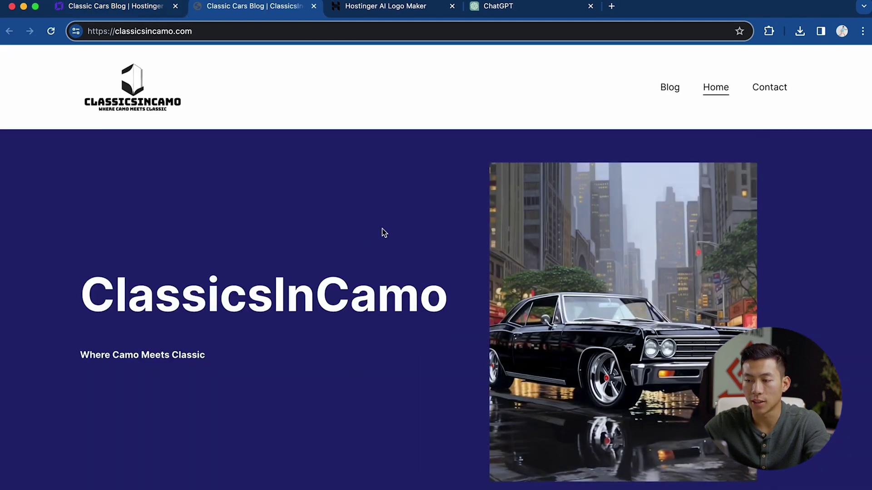
scroll(375, 316, down, 10)
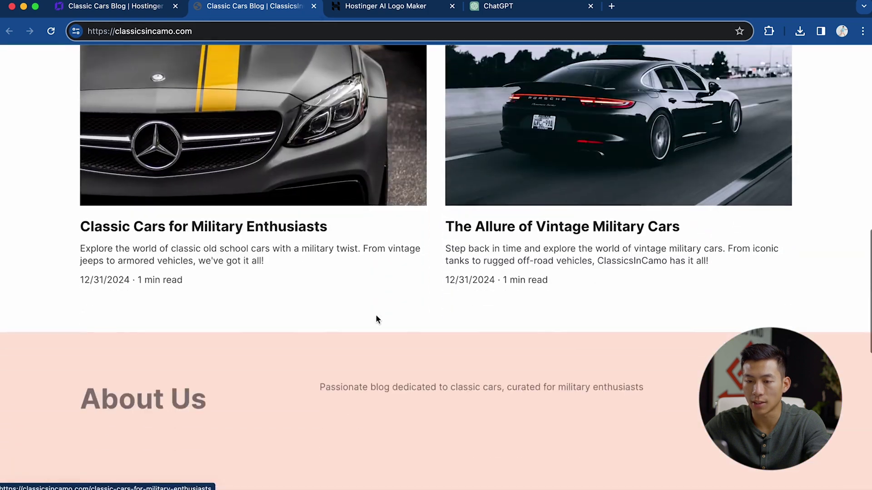
scroll(376, 319, down, 3)
scroll(389, 294, up, 15)
scroll(389, 293, down, 10)
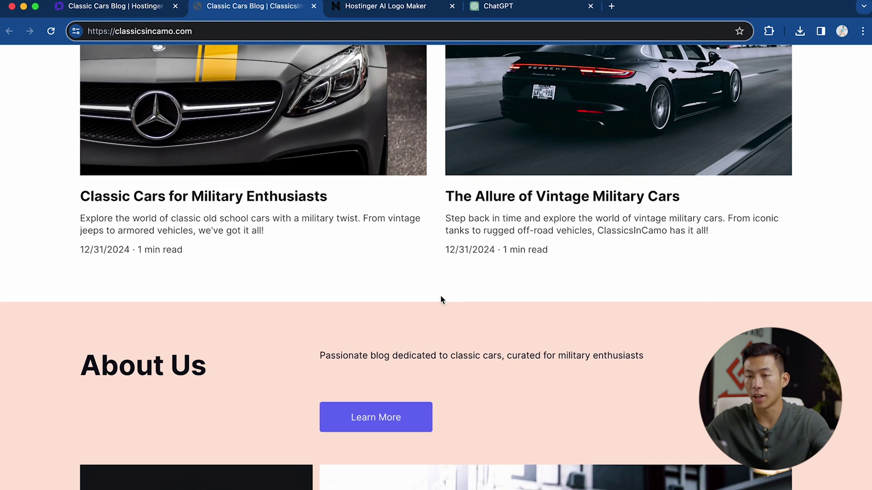
scroll(441, 296, down, 5)
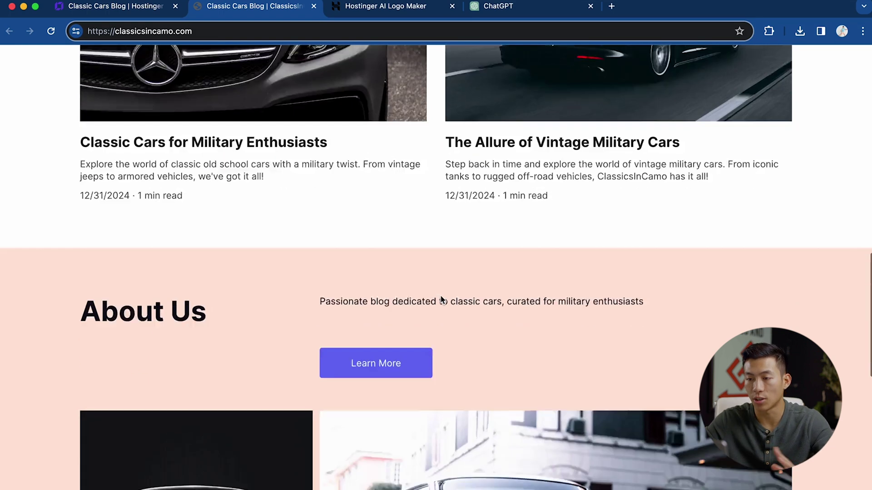
scroll(440, 296, up, 15)
scroll(440, 297, down, 5)
scroll(440, 295, down, 4)
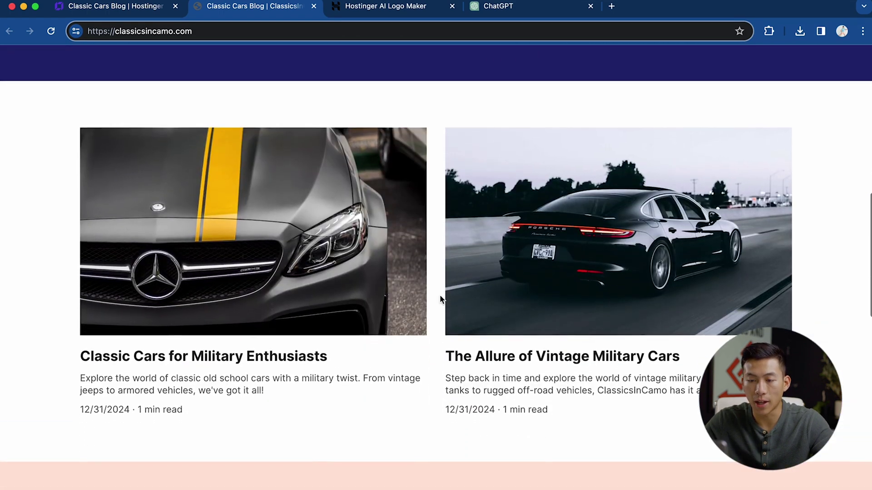
click(520, 9)
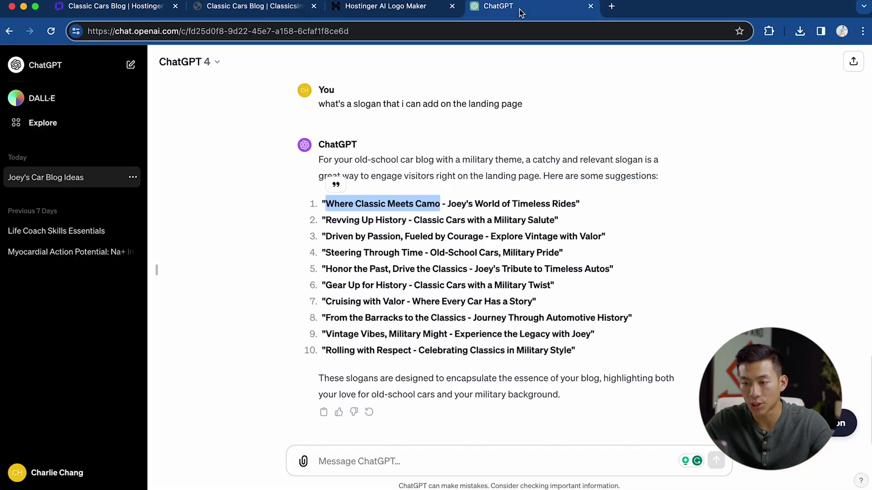
click(420, 452)
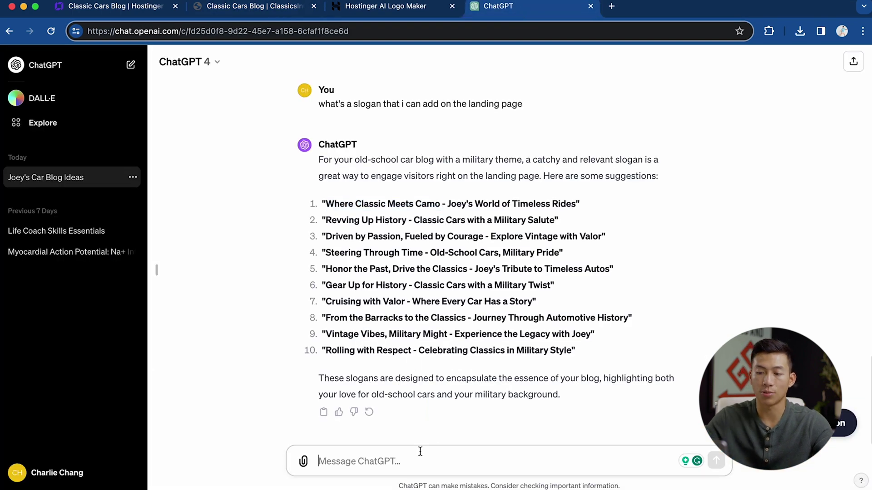